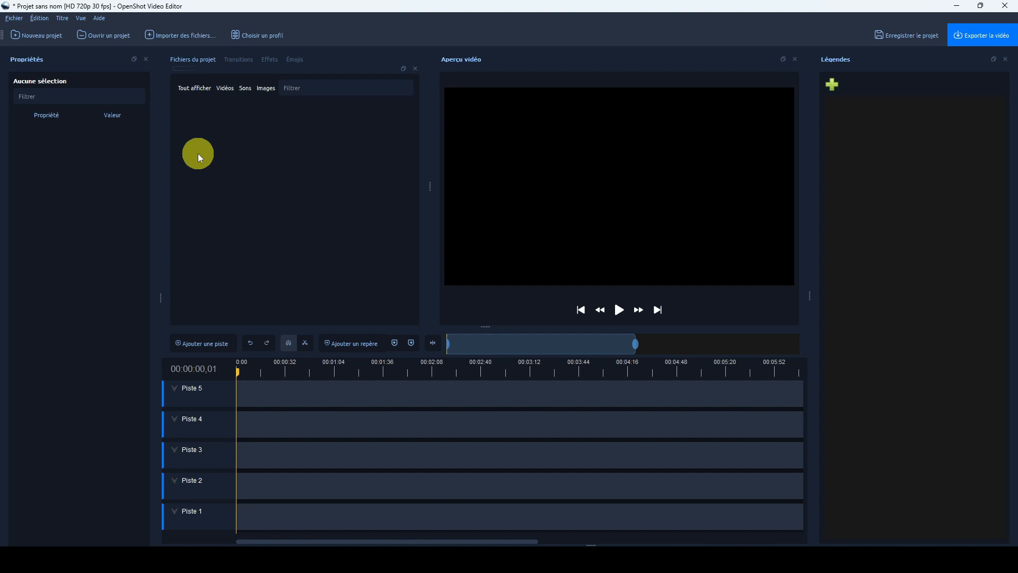
- Import the video "Fraternité universelle..mp4" into the project and place it at the start of Piste 1
{"action": "left_click", "coordinate": [184, 36]}
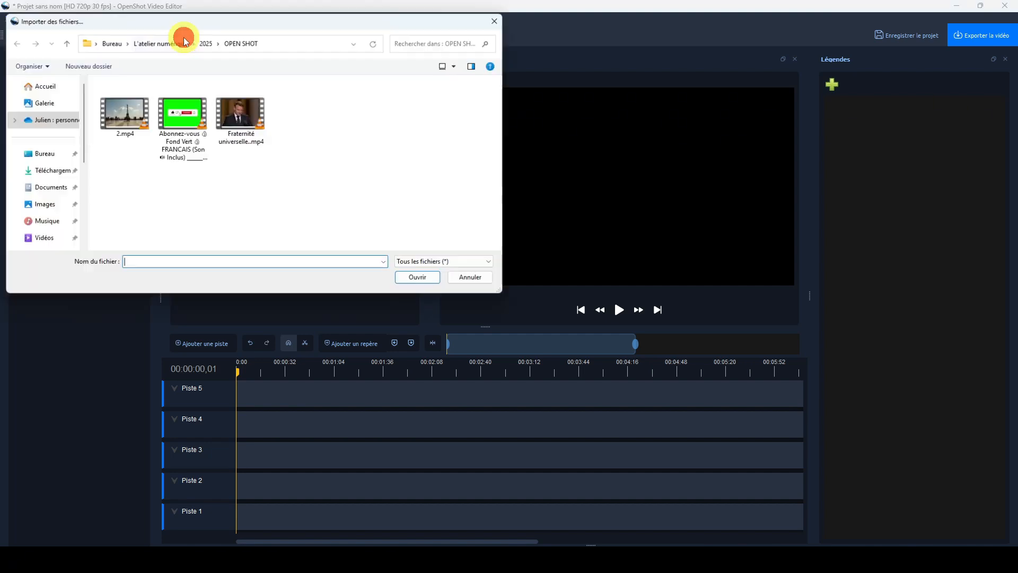
{"action": "left_click", "coordinate": [233, 117]}
{"action": "double_click", "coordinate": [239, 119]}
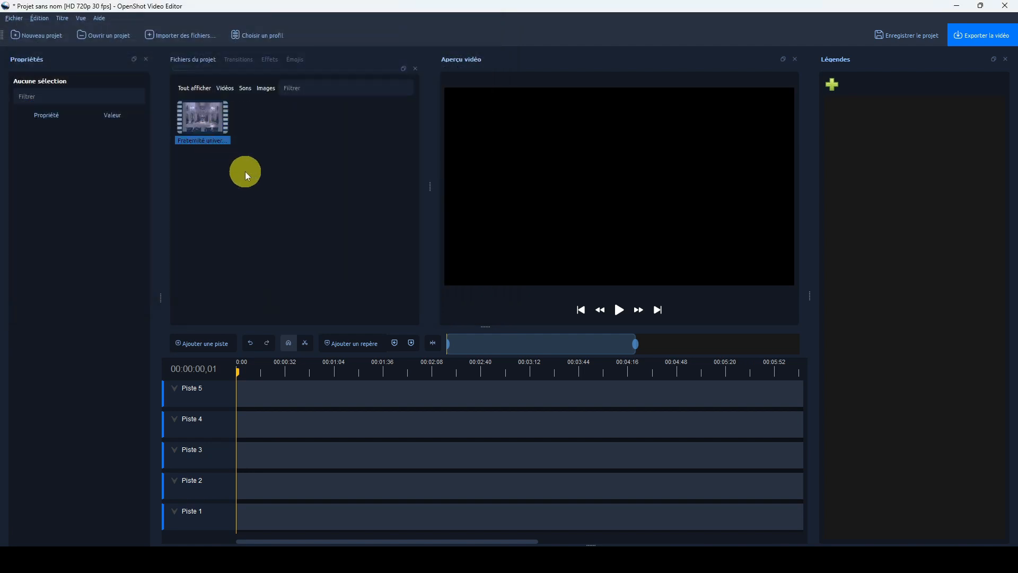
{"action": "left_click_drag", "start_coordinate": [204, 118], "coordinate": [238, 517]}
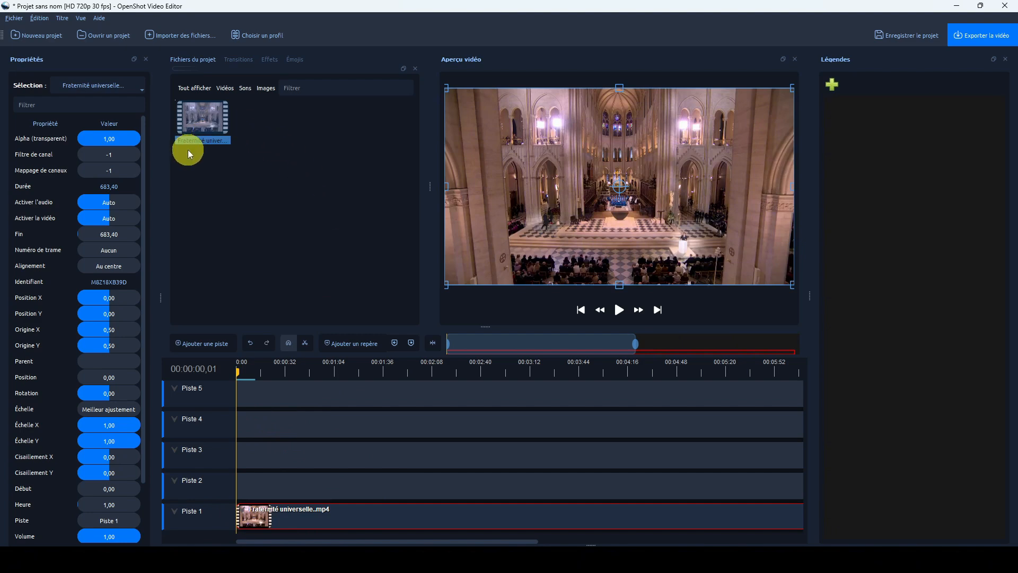
- Play the opening seconds of the clip in the preview, then return the playhead to the start
{"action": "left_click", "coordinate": [622, 310]}
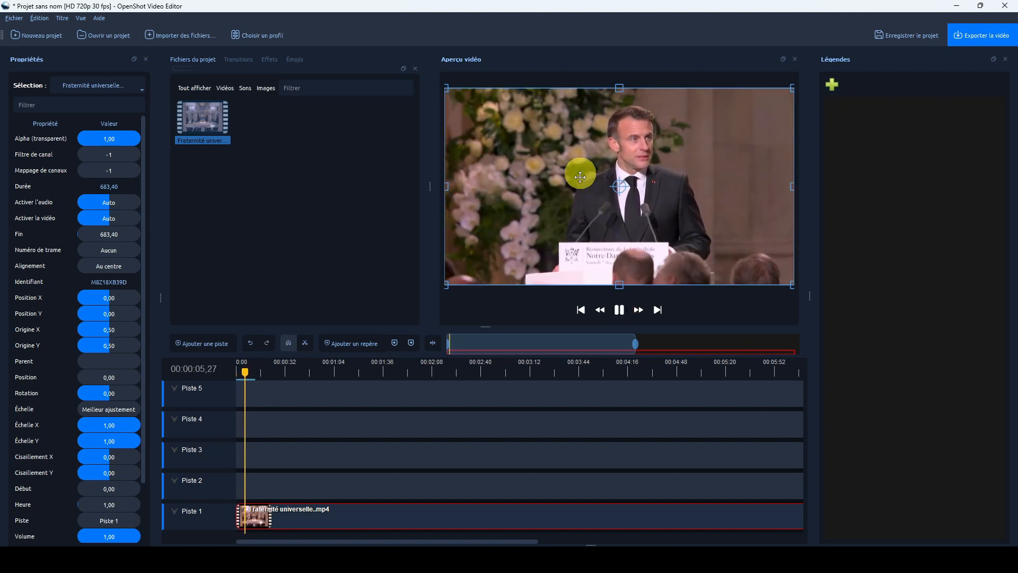
{"action": "left_click", "coordinate": [625, 315]}
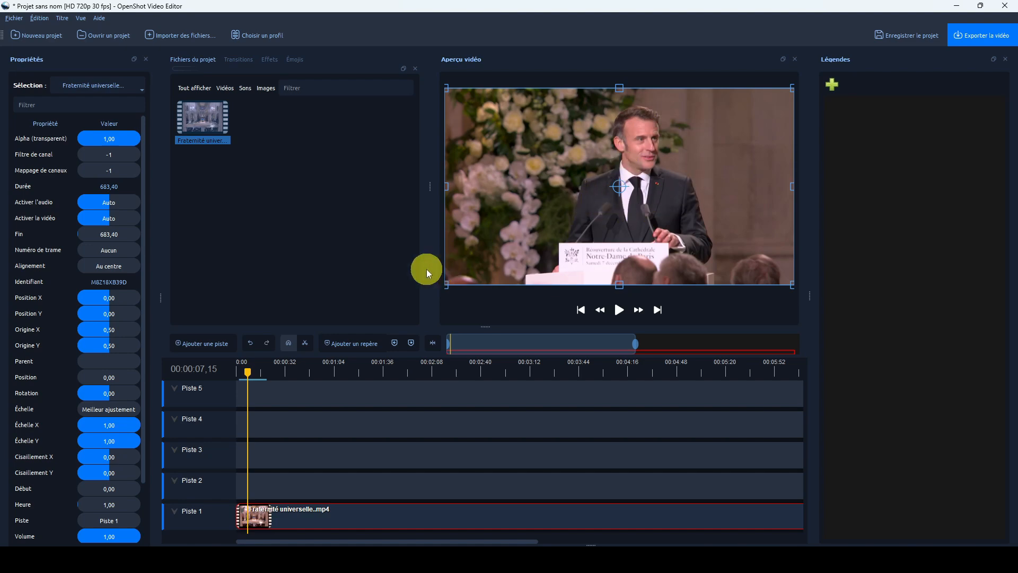
{"action": "left_click_drag", "start_coordinate": [246, 370], "coordinate": [233, 370]}
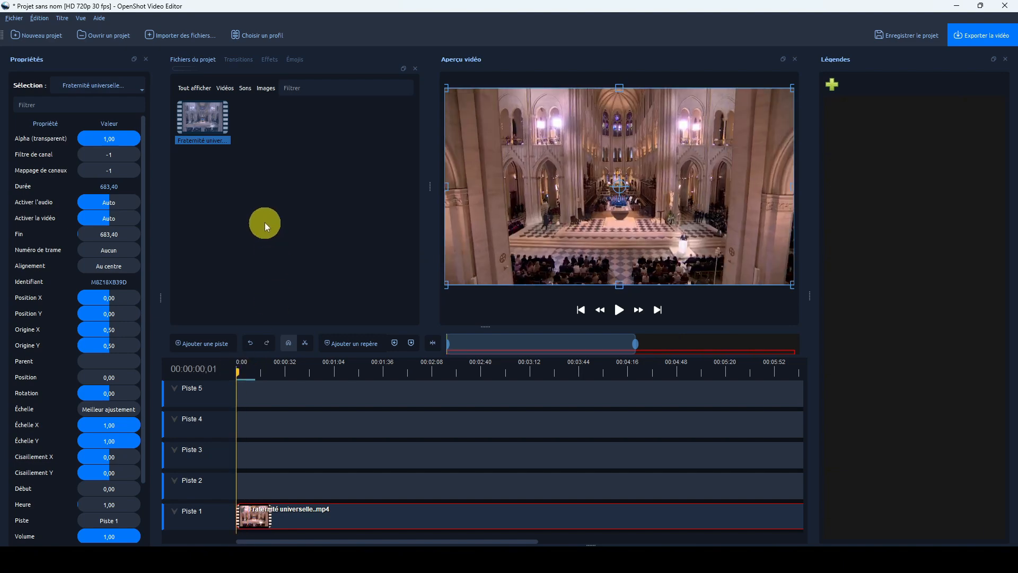
- Apply the Légende effect to the clip on Piste 1, open the effect's properties and briefly preview the default caption
{"action": "left_click", "coordinate": [269, 59]}
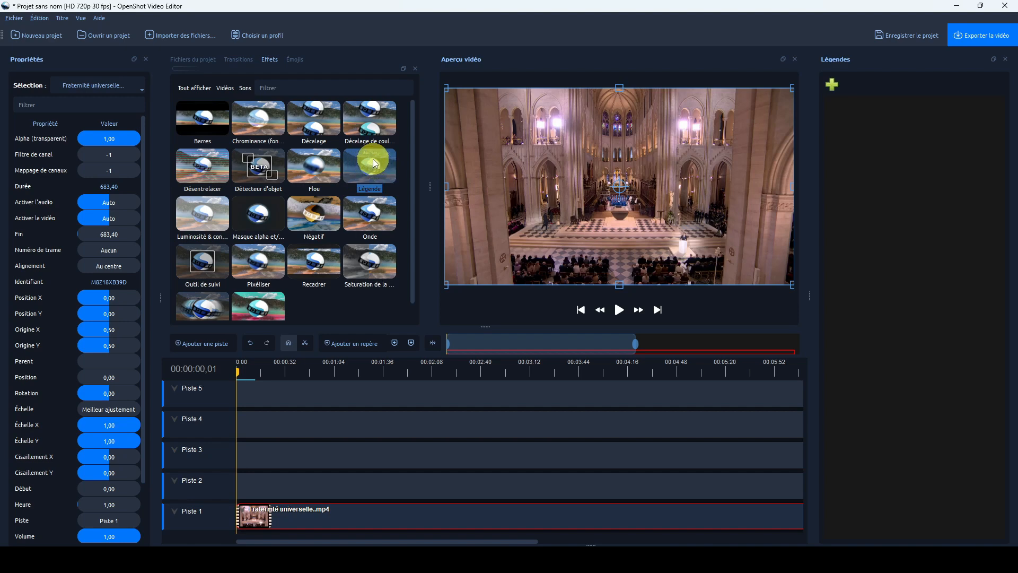
{"action": "left_click_drag", "start_coordinate": [373, 163], "coordinate": [341, 398]}
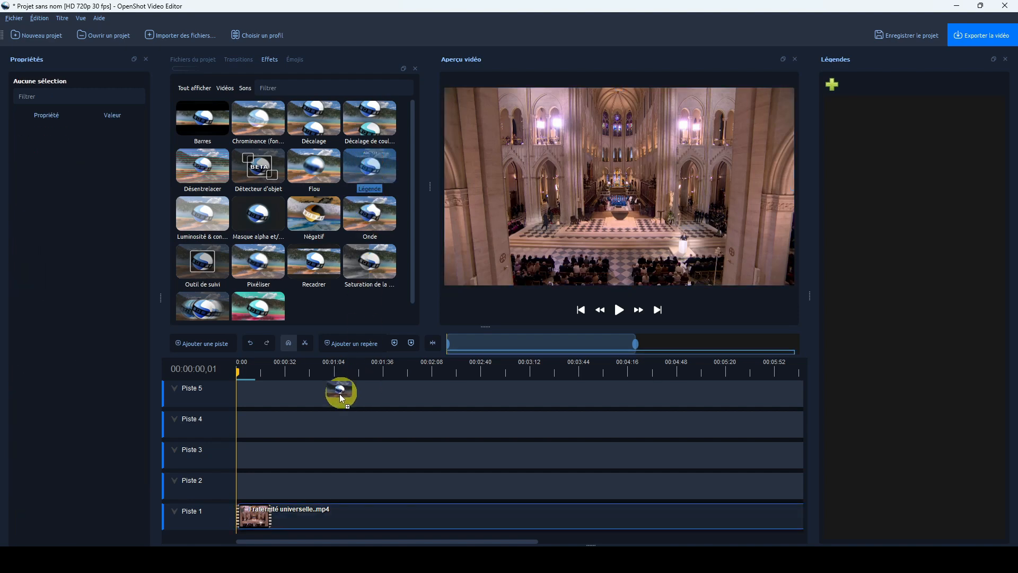
{"action": "left_click_drag", "start_coordinate": [271, 520], "coordinate": [271, 520]}
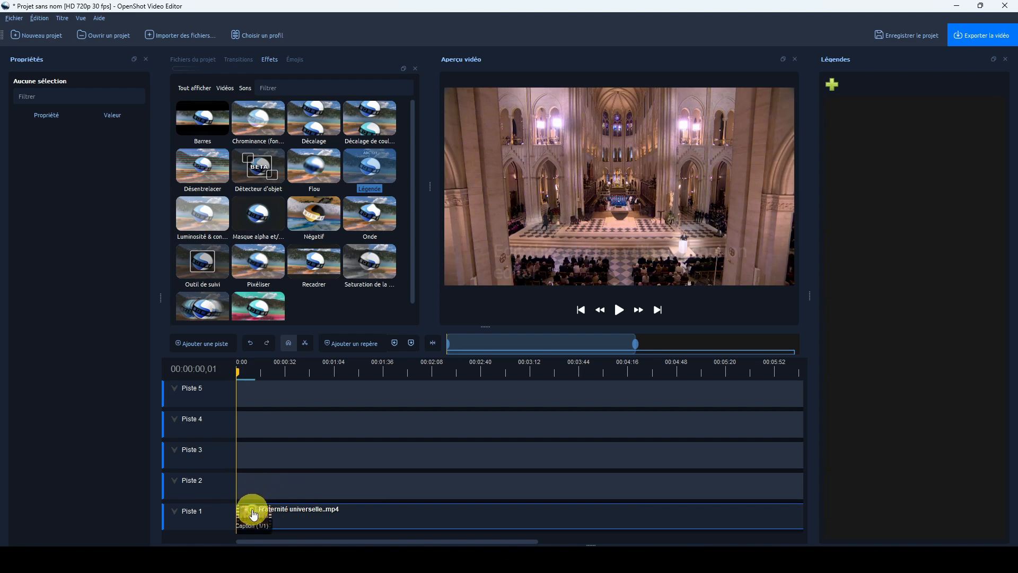
{"action": "left_click", "coordinate": [253, 511]}
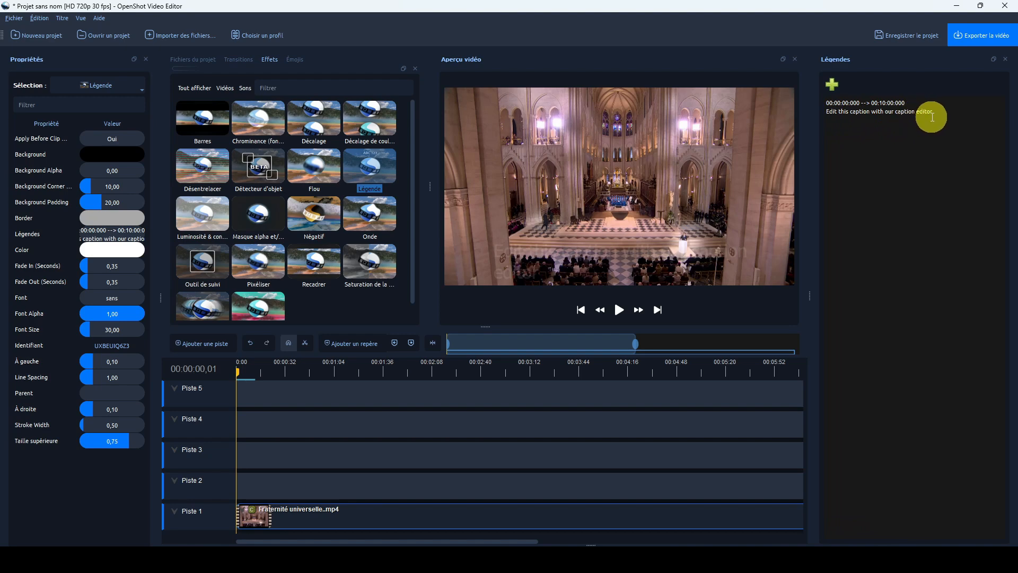
{"action": "left_click", "coordinate": [619, 311]}
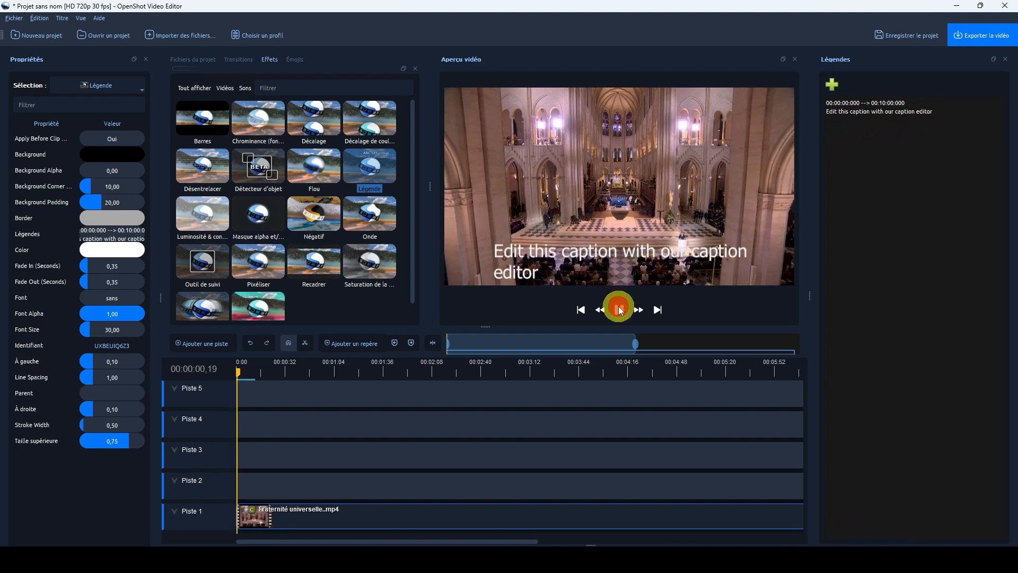
{"action": "left_click", "coordinate": [620, 311]}
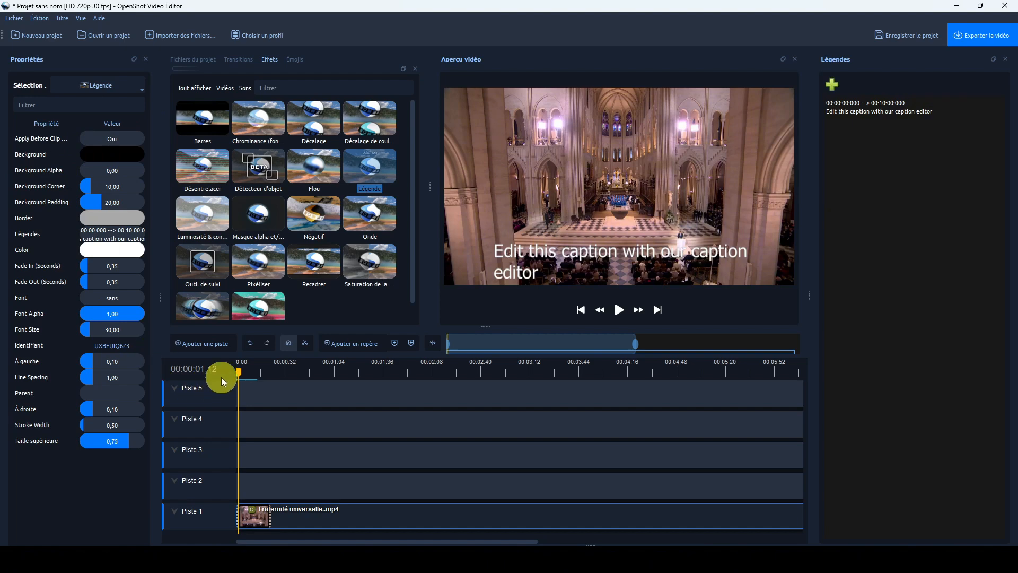
- Position the playhead at 00:00:02,24 and set the caption's start time to 00:00:02:240
{"action": "mouse_move", "coordinate": [238, 372]}
{"action": "left_mouse_down"}
{"action": "mouse_move", "coordinate": [227, 372]}
{"action": "mouse_move", "coordinate": [241, 372]}
{"action": "left_mouse_up"}
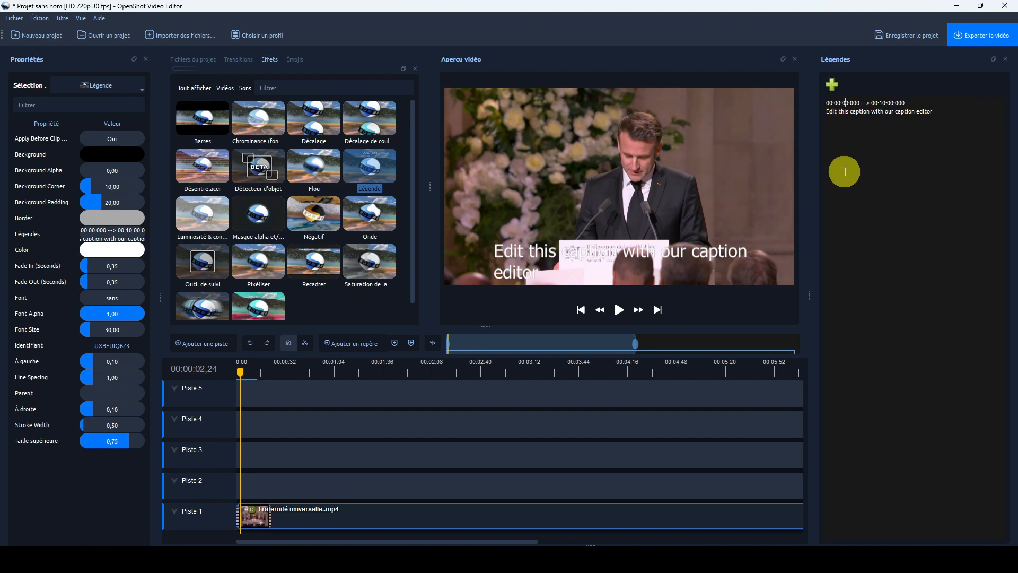
{"action": "type", "text": "2"}
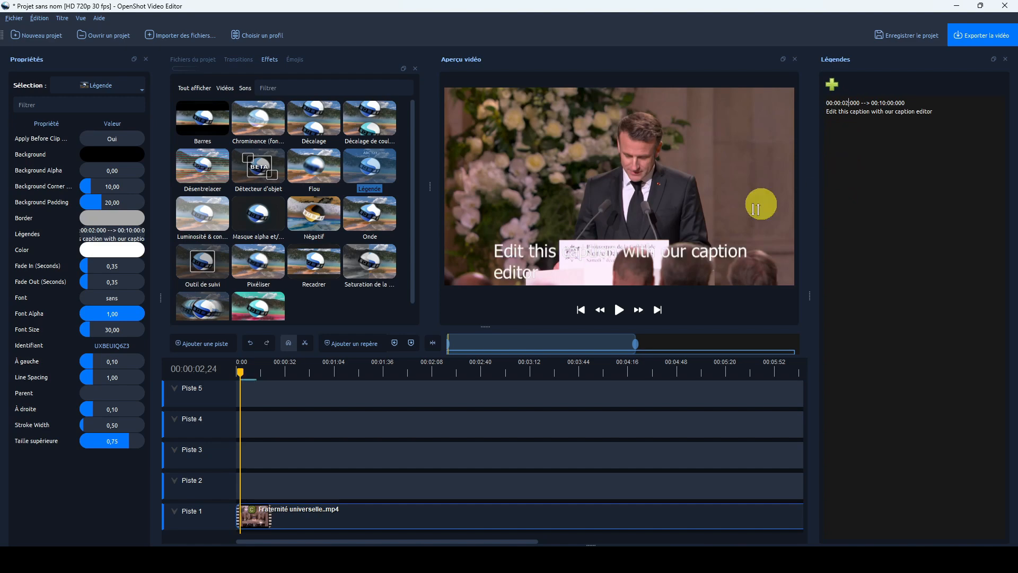
{"action": "left_click", "coordinate": [851, 102]}
{"action": "left_click_drag", "start_coordinate": [851, 102], "coordinate": [857, 102]}
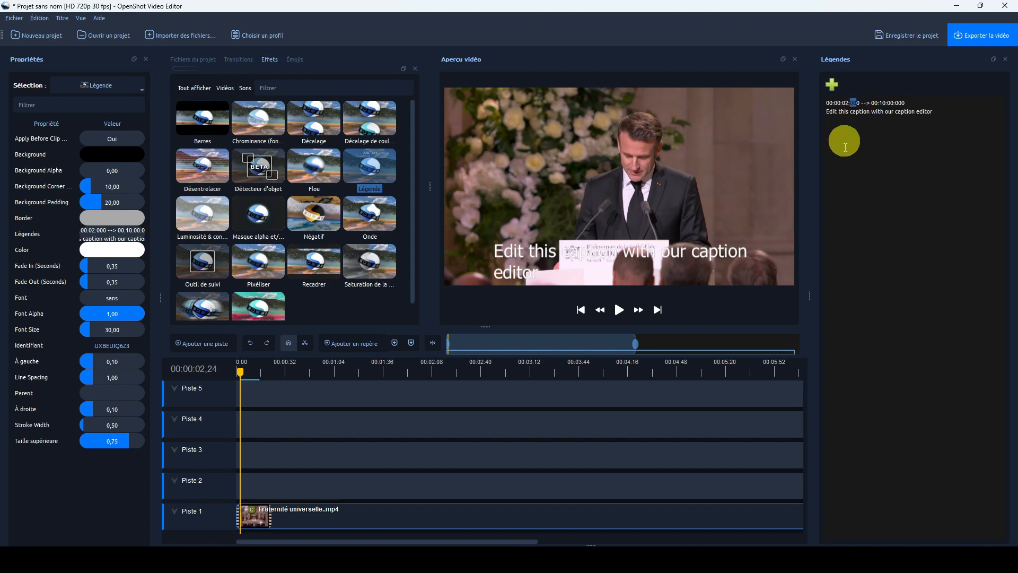
{"action": "type", "text": "24"}
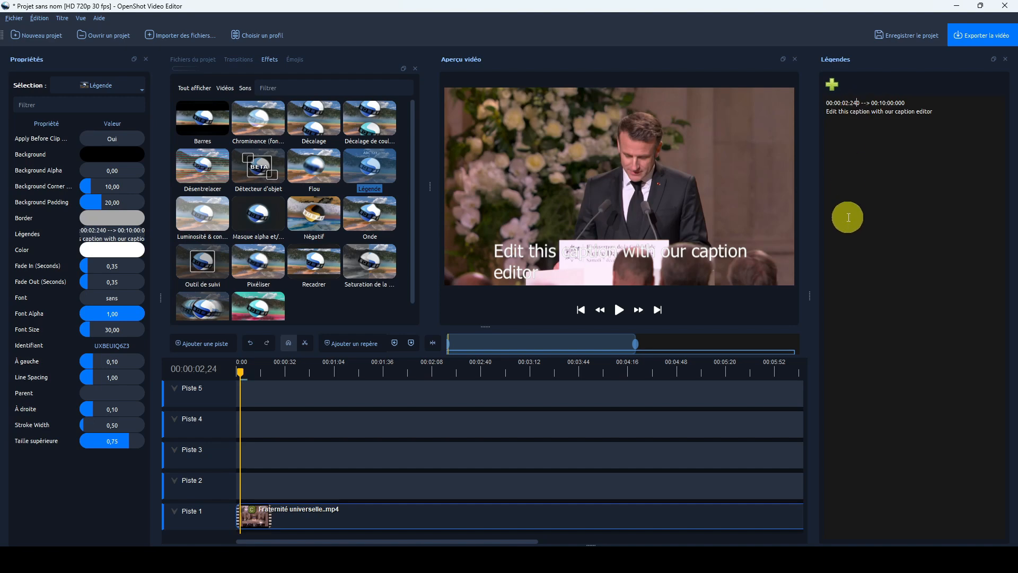
{"action": "left_click", "coordinate": [928, 111]}
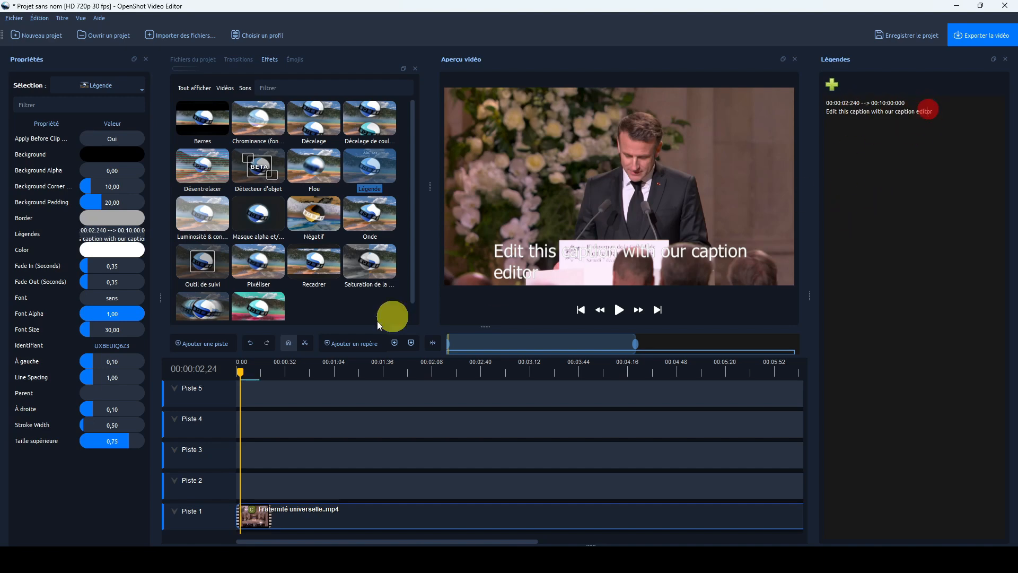
- Play the video from the beginning to check when the caption appears
{"action": "left_click_drag", "start_coordinate": [240, 371], "coordinate": [230, 370]}
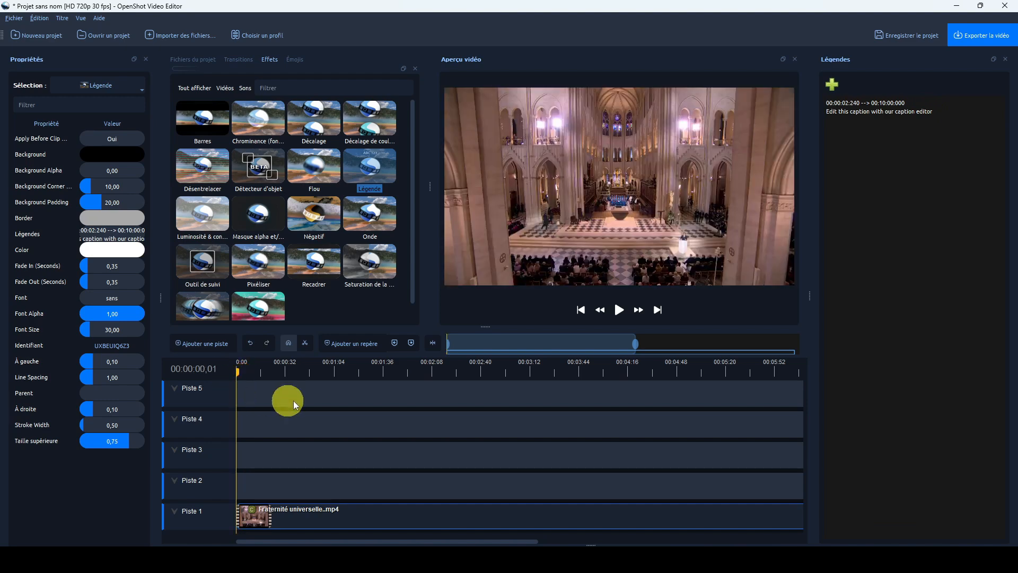
{"action": "left_click", "coordinate": [620, 309]}
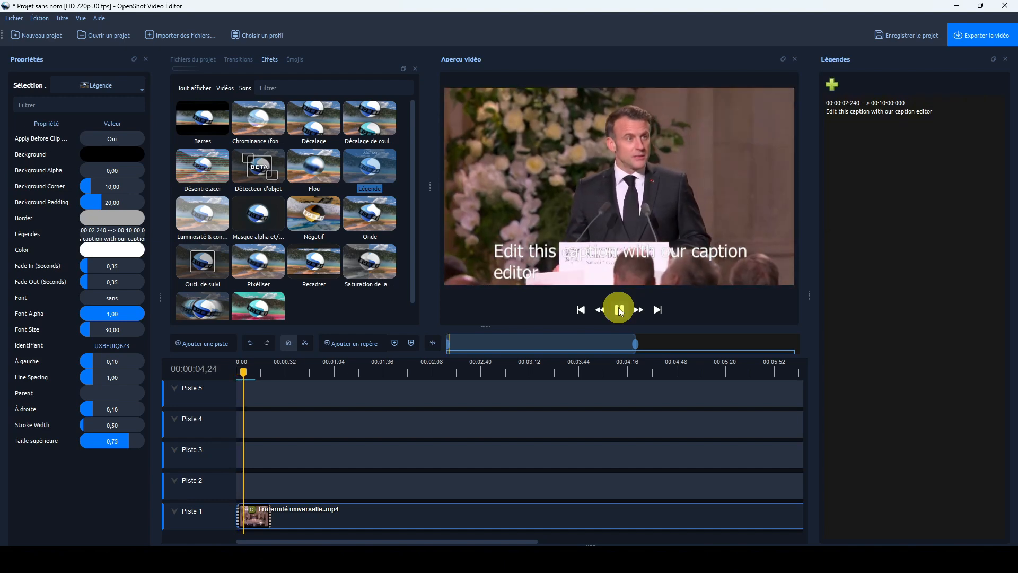
{"action": "left_click", "coordinate": [620, 310]}
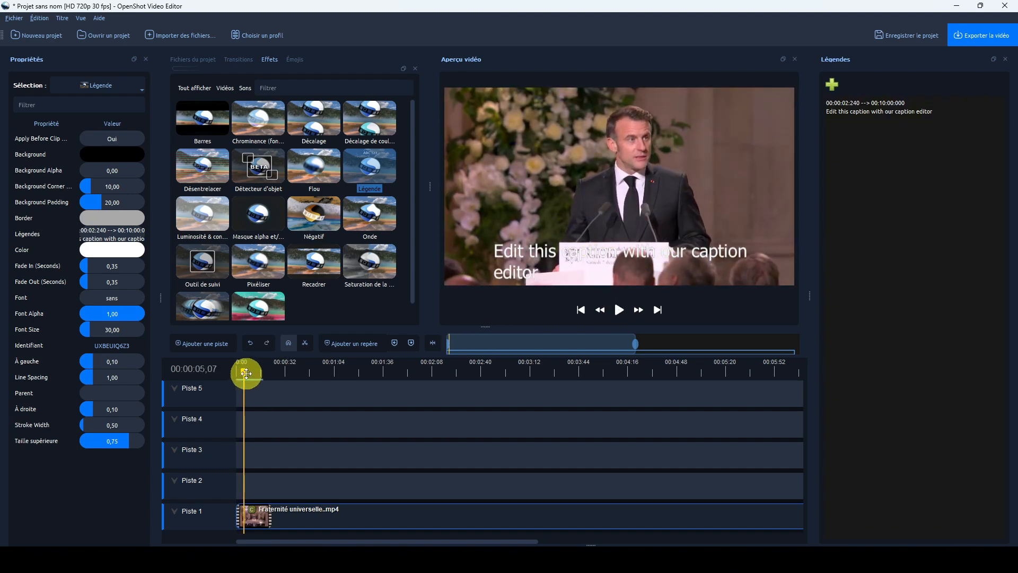
- Replace the placeholder caption text with "Bonjour à tous" and advance playback to 00:00:08,14, where the caption should end
{"action": "left_click_drag", "start_coordinate": [246, 373], "coordinate": [241, 373]}
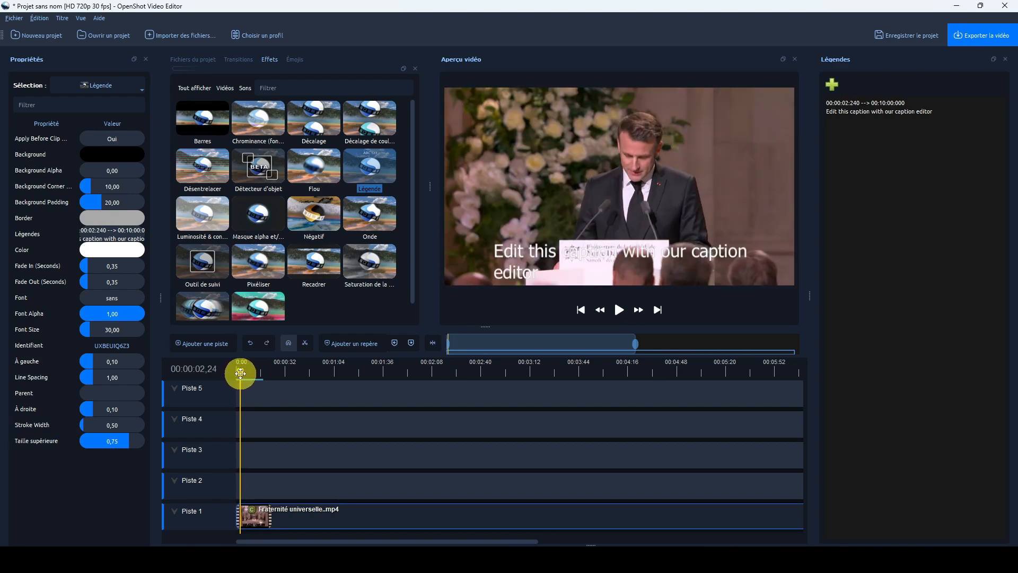
{"action": "left_click_drag", "start_coordinate": [943, 112], "coordinate": [824, 113]}
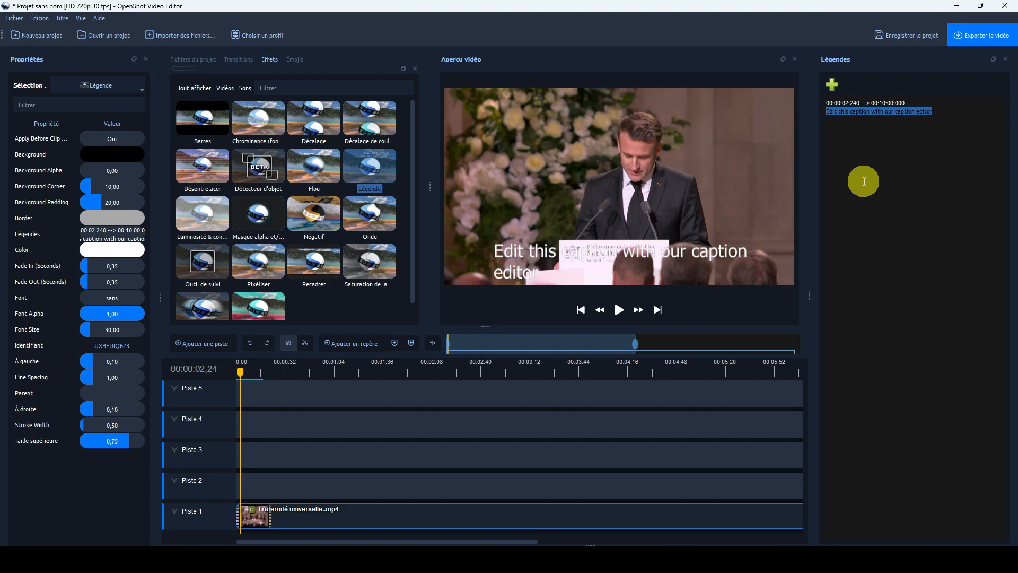
{"action": "type", "text": "Bonju"}
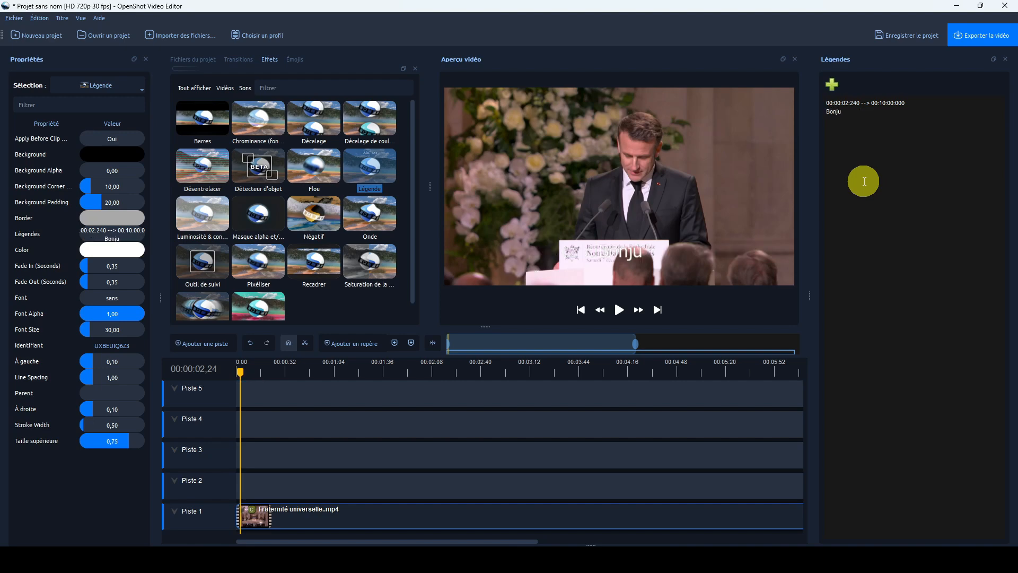
{"action": "type", "text": "r à tous"}
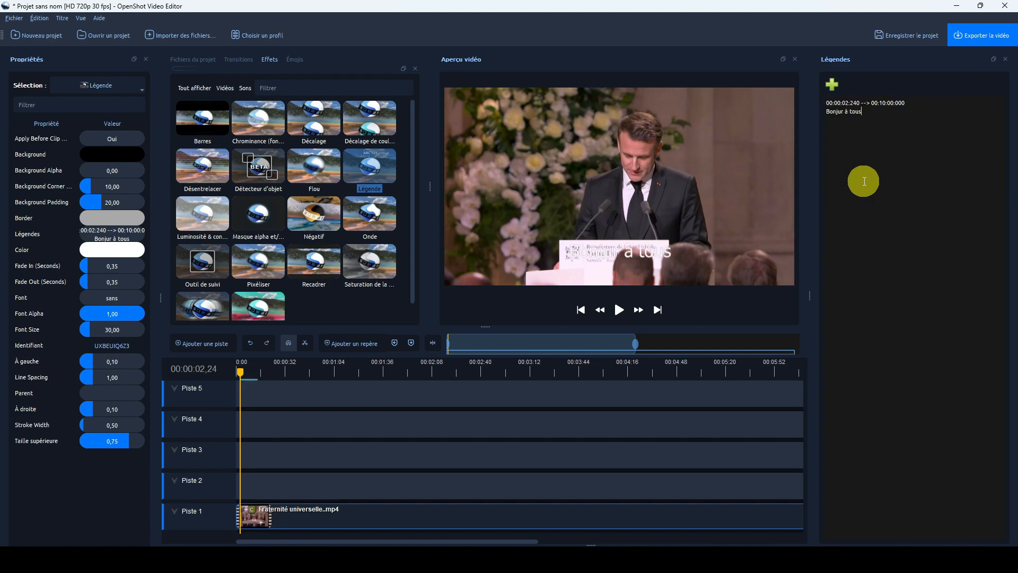
{"action": "left_click", "coordinate": [619, 310]}
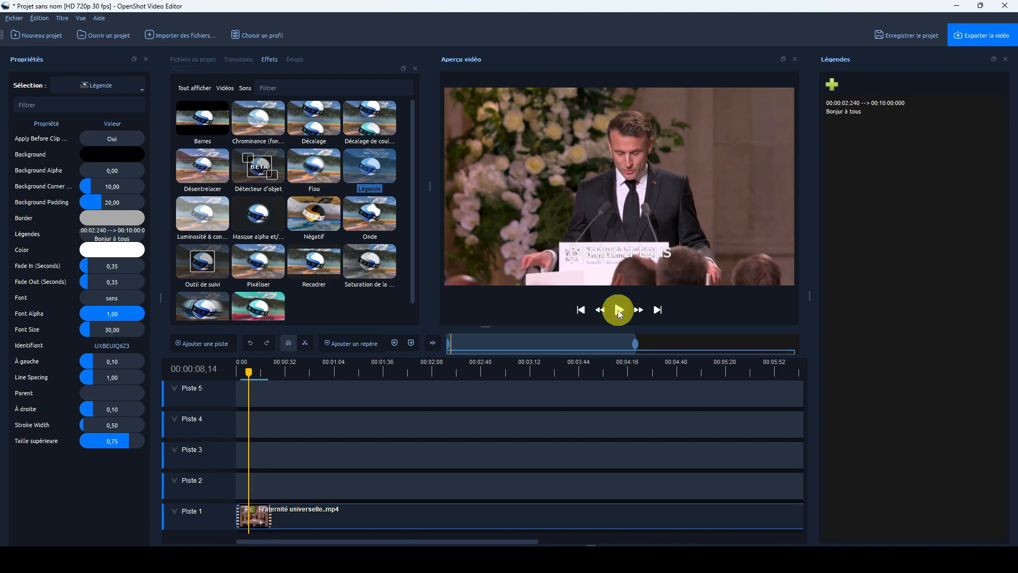
{"action": "left_click", "coordinate": [840, 113]}
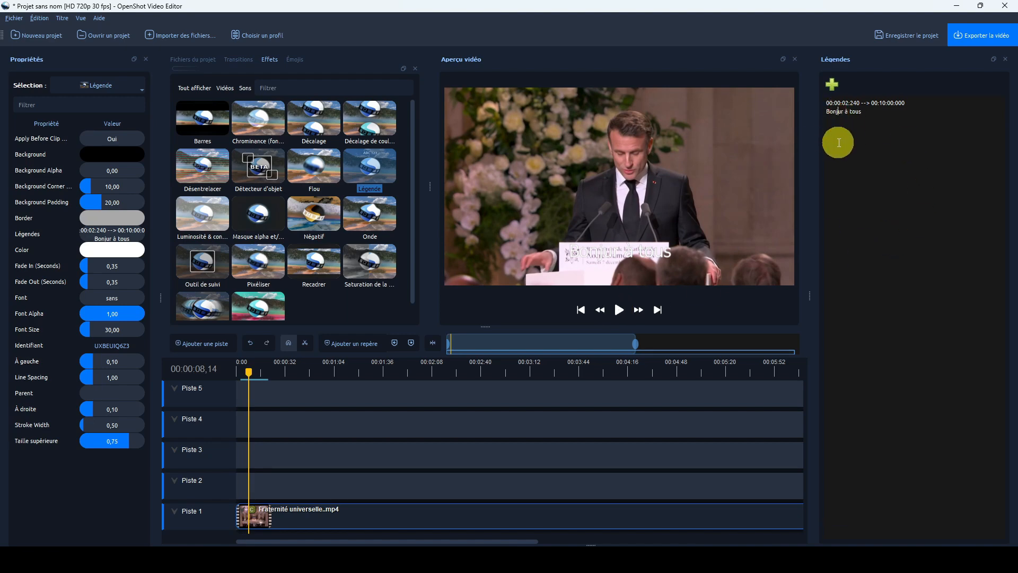
{"action": "type", "text": "o"}
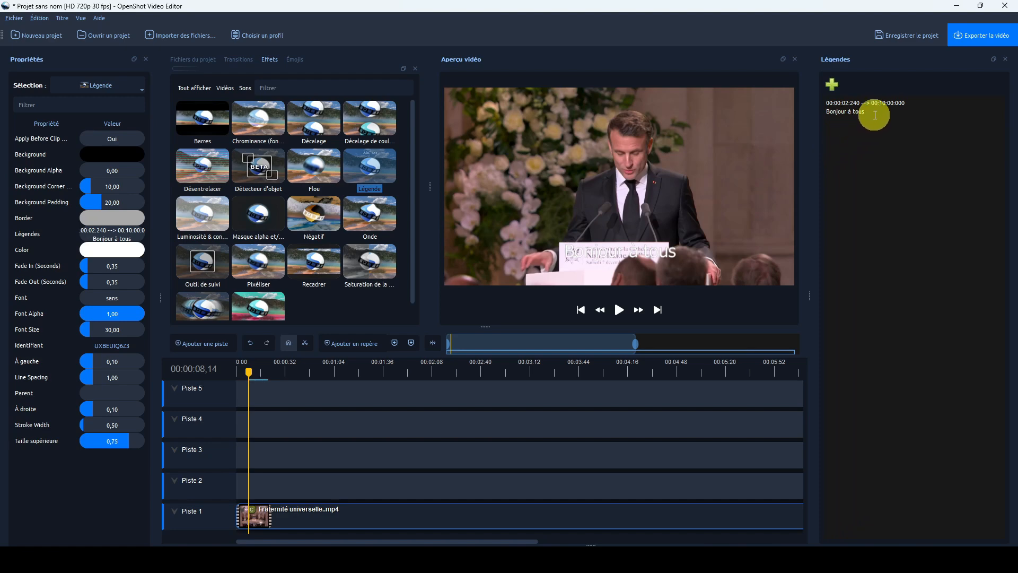
- Add a second caption at the playhead and copy its start time, 00:00:08:433, as the first caption's end time
{"action": "left_click", "coordinate": [870, 110]}
{"action": "left_click", "coordinate": [832, 85]}
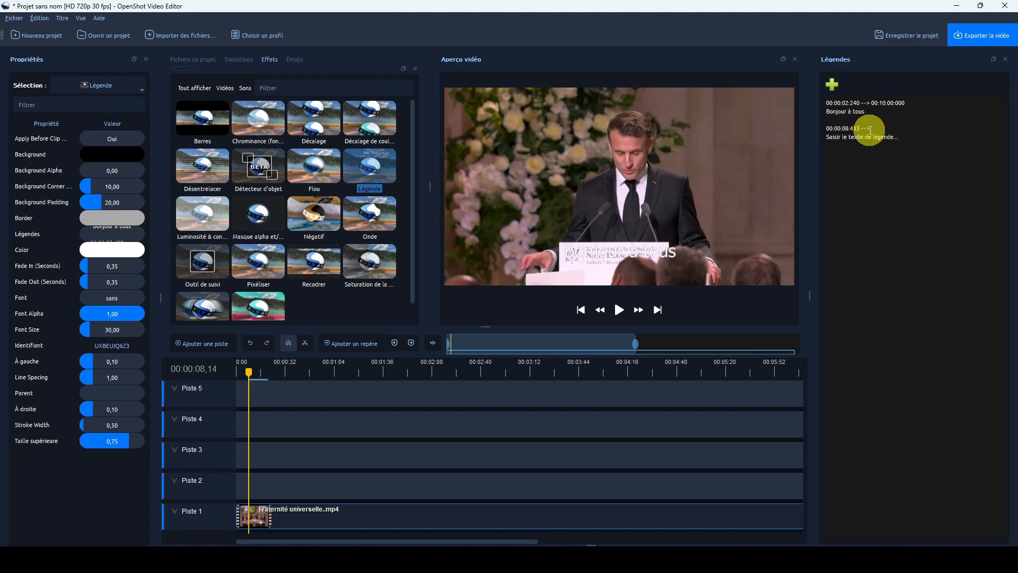
{"action": "left_click_drag", "start_coordinate": [858, 130], "coordinate": [823, 130]}
{"action": "key", "text": "ctrl+c"}
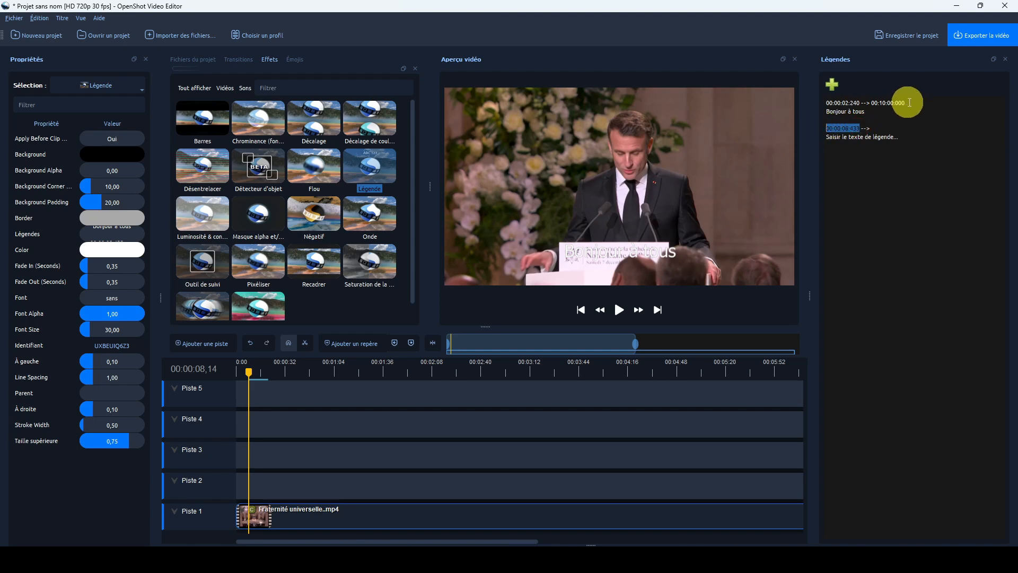
{"action": "left_click_drag", "start_coordinate": [906, 103], "coordinate": [873, 104]}
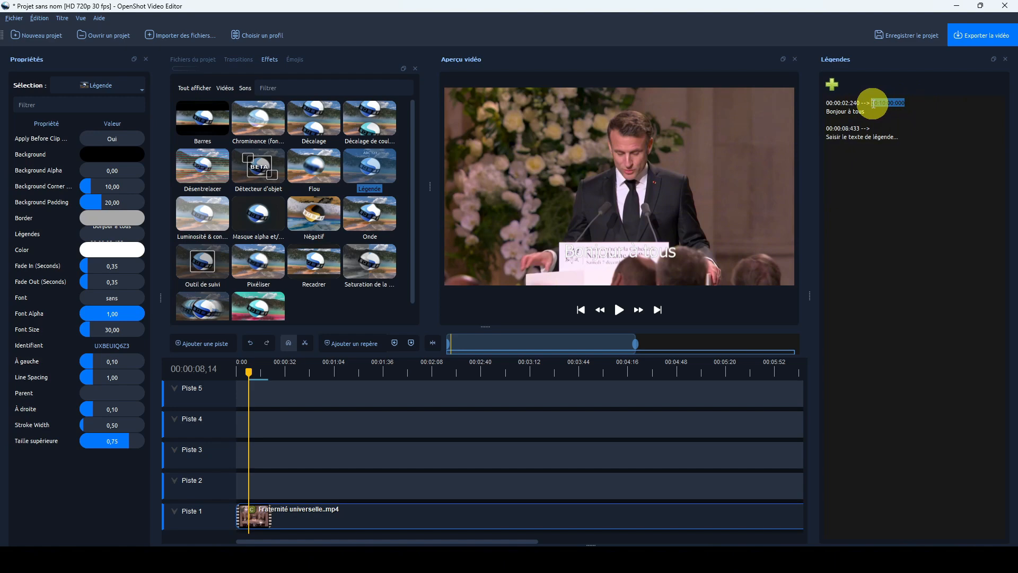
{"action": "key", "text": "ctrl+v"}
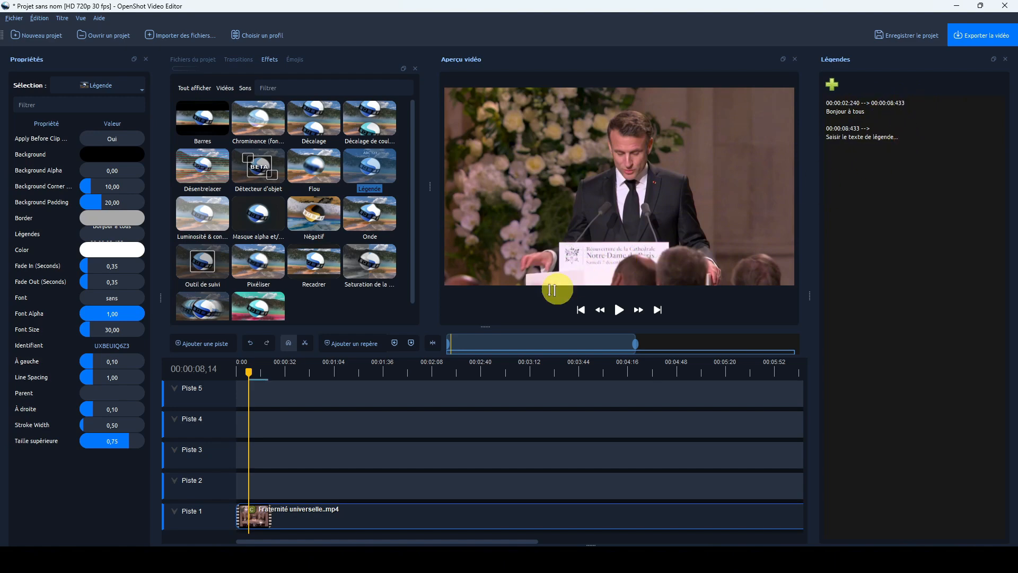
- Play past the first caption's end, then replay from 00:00:01,23 to check the caption's full timing
{"action": "left_click", "coordinate": [619, 313]}
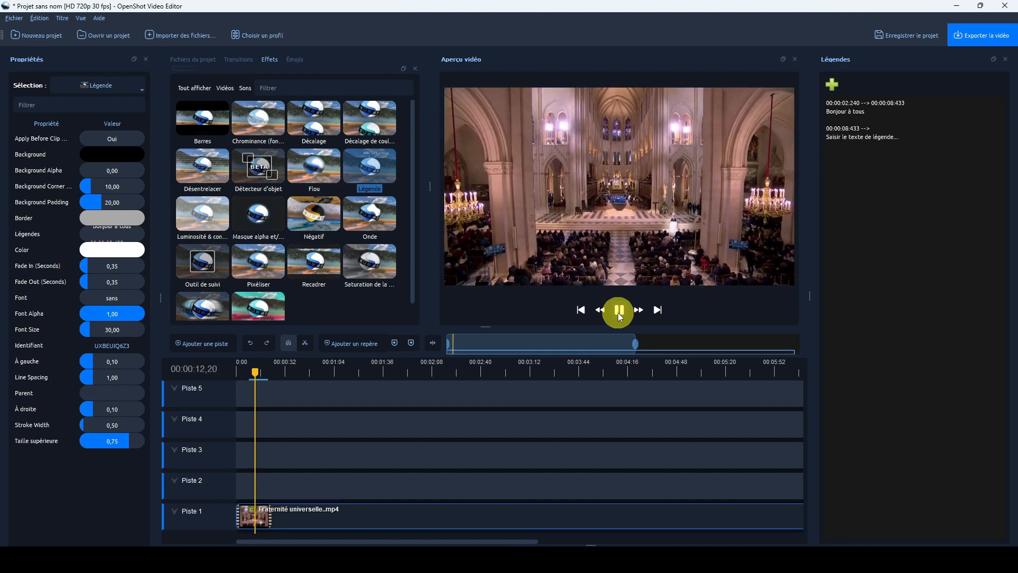
{"action": "left_click", "coordinate": [618, 313]}
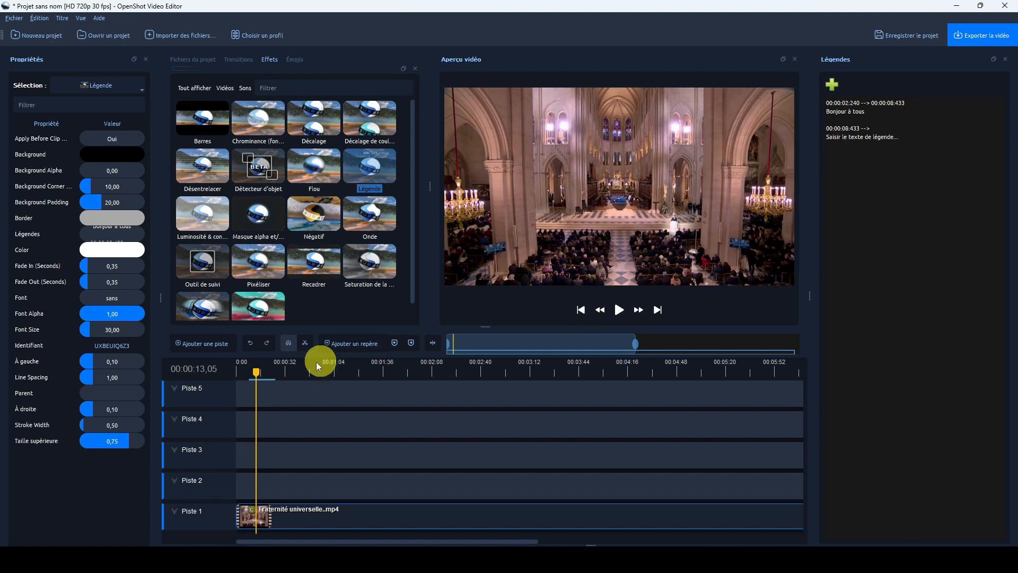
{"action": "left_click_drag", "start_coordinate": [252, 374], "coordinate": [239, 372]}
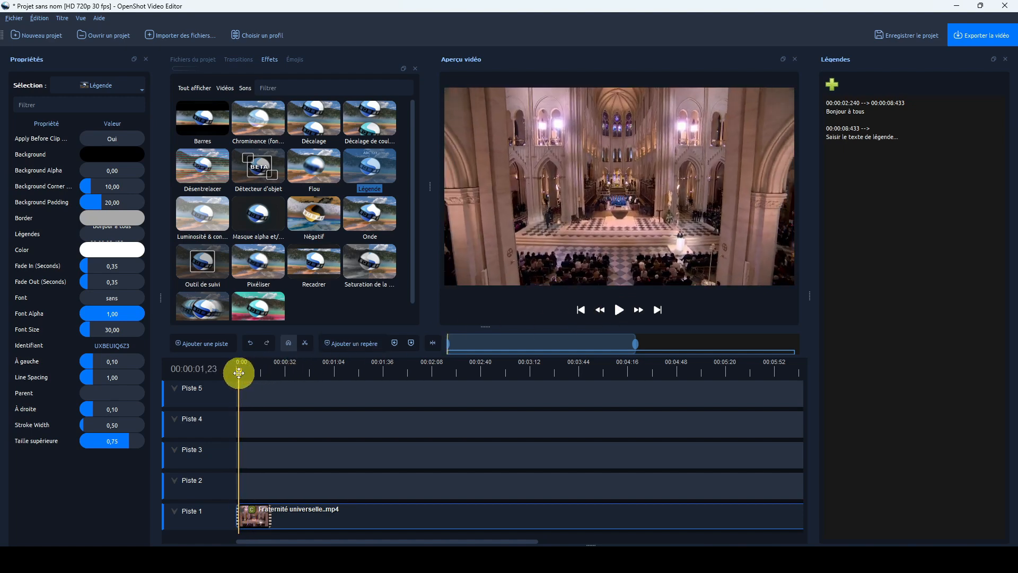
{"action": "left_click", "coordinate": [619, 311]}
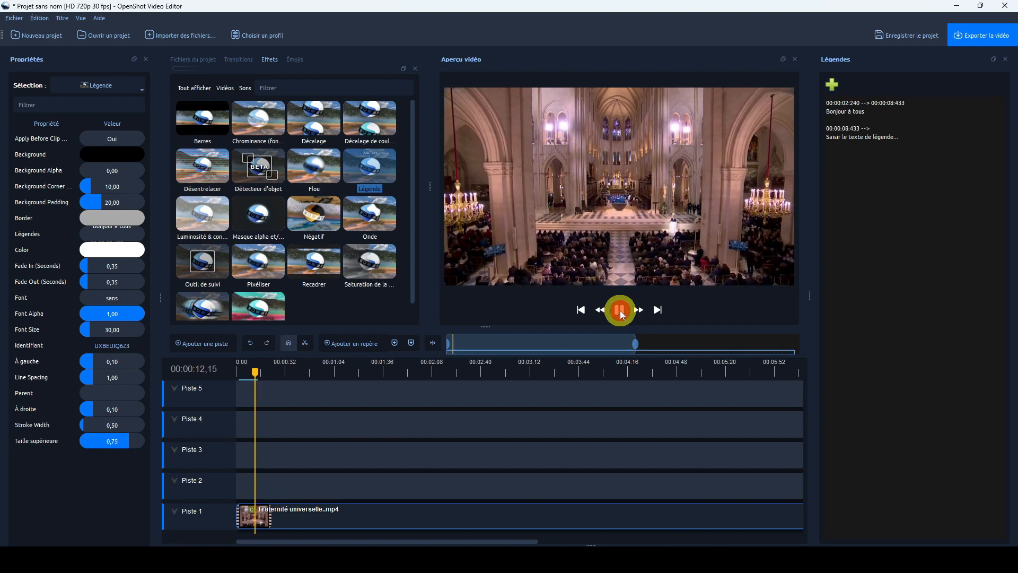
- Pause playback at 00:00:12,19 and set the second caption's end time to the playhead position, 00:00:12:600
{"action": "left_click", "coordinate": [619, 311]}
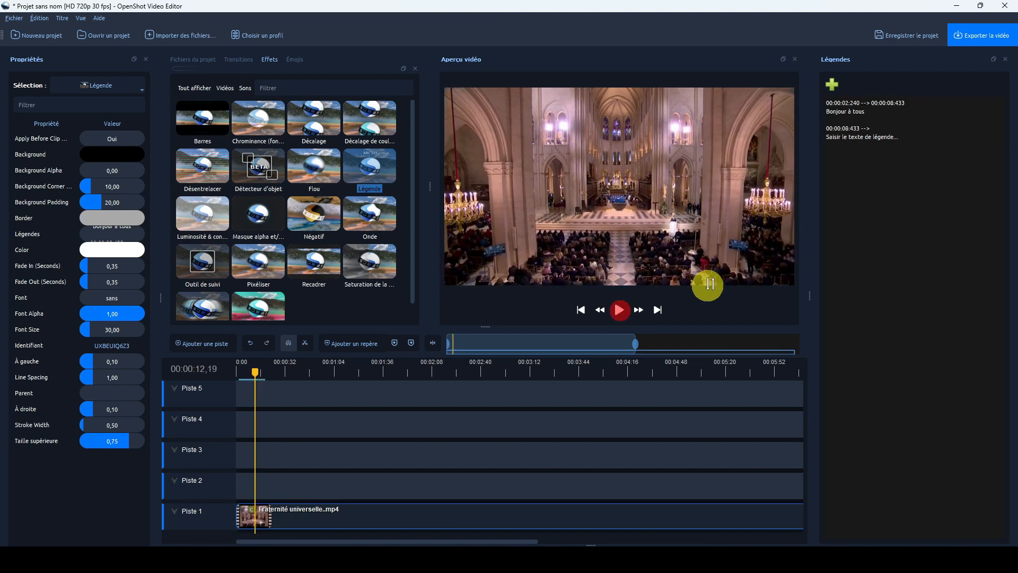
{"action": "left_click", "coordinate": [888, 128]}
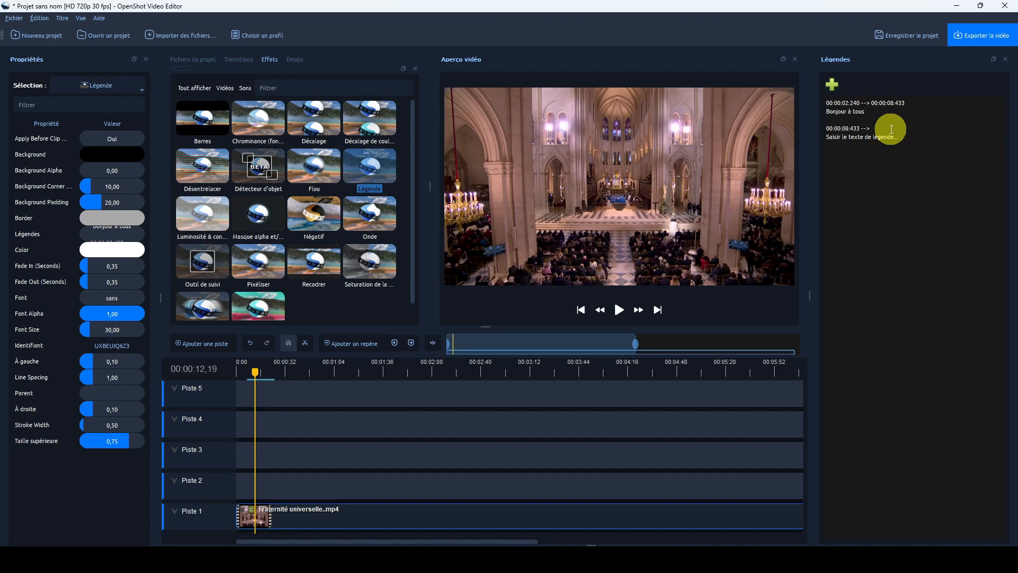
{"action": "left_click", "coordinate": [832, 84]}
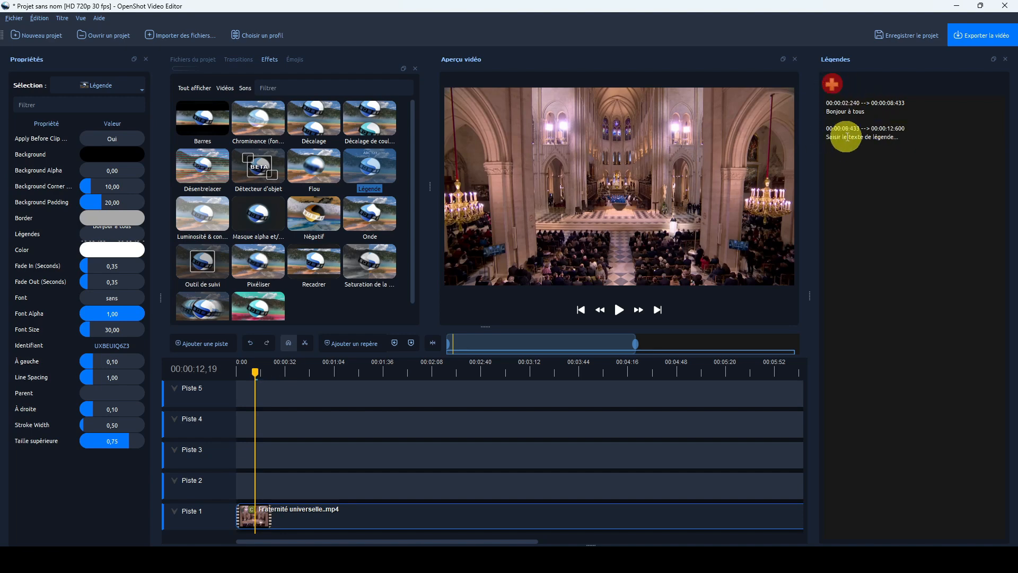
- Move the playhead back to 00:00:09,01 and replace the second caption's placeholder text with "Bienvenue à cette inauguration"
{"action": "left_click", "coordinate": [256, 374]}
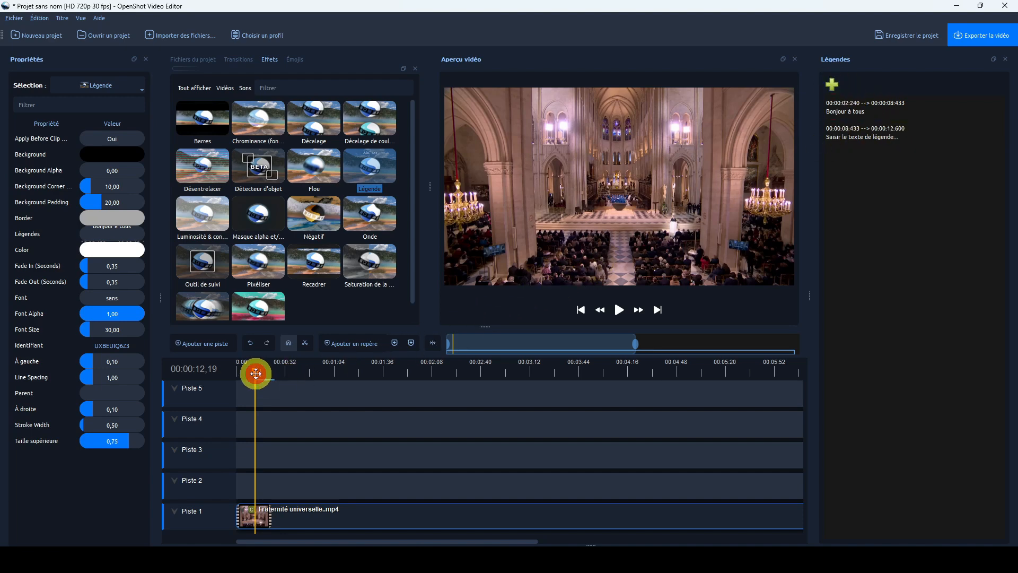
{"action": "left_click_drag", "start_coordinate": [255, 374], "coordinate": [250, 373]}
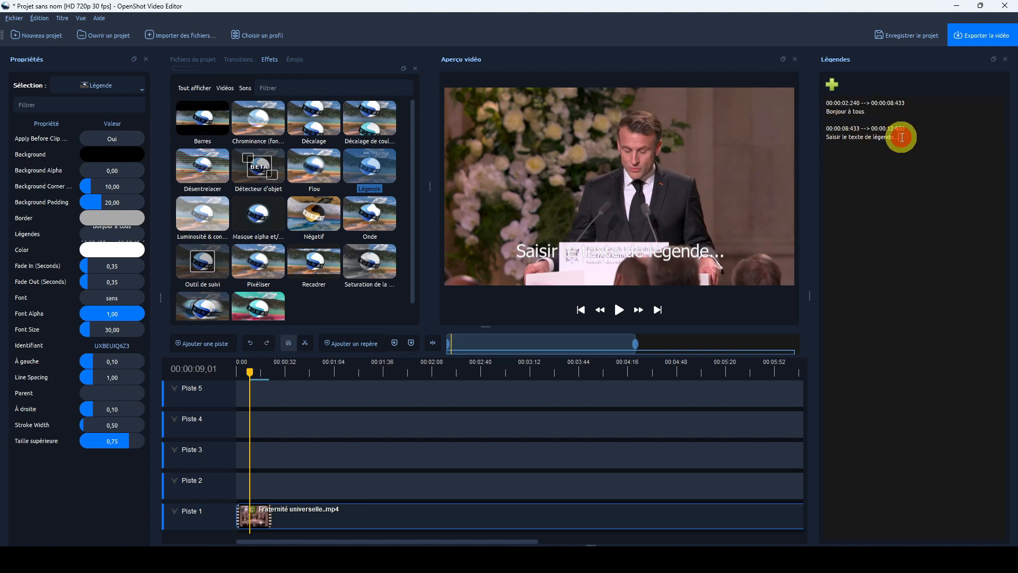
{"action": "left_click_drag", "start_coordinate": [897, 138], "coordinate": [826, 137]}
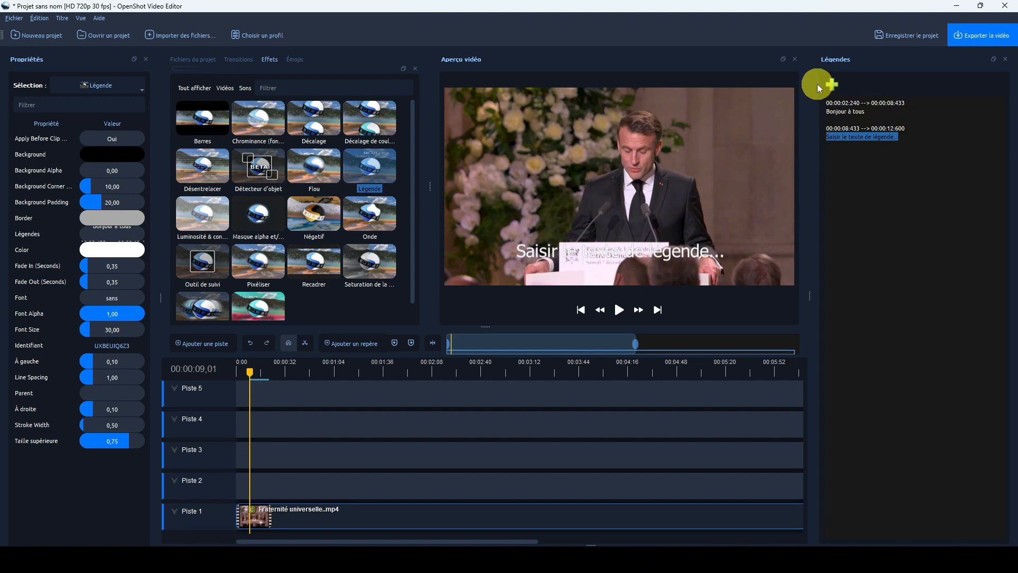
{"action": "type", "text": "Bien"}
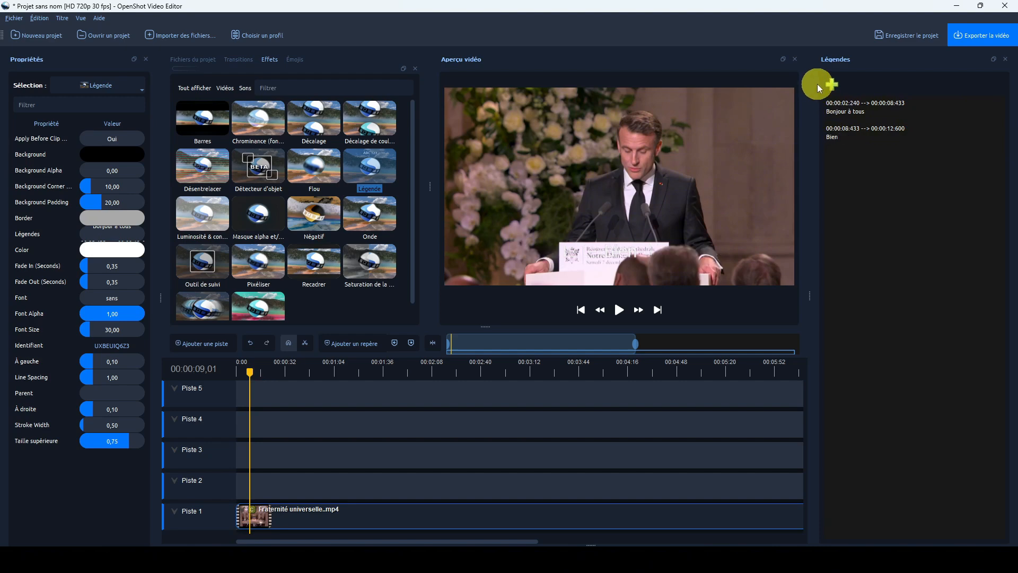
{"action": "type", "text": "venue à cette in"}
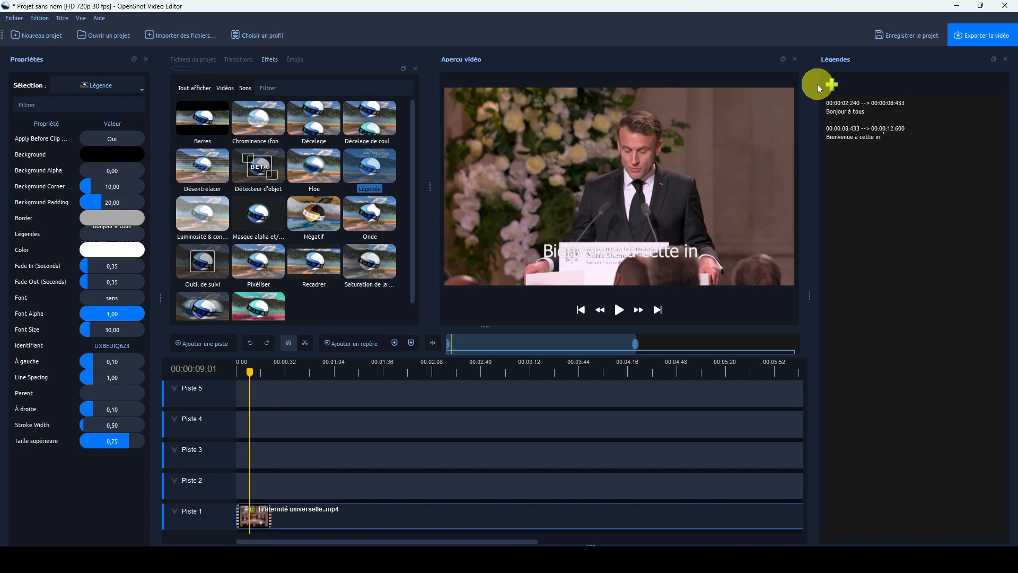
{"action": "type", "text": "auguration"}
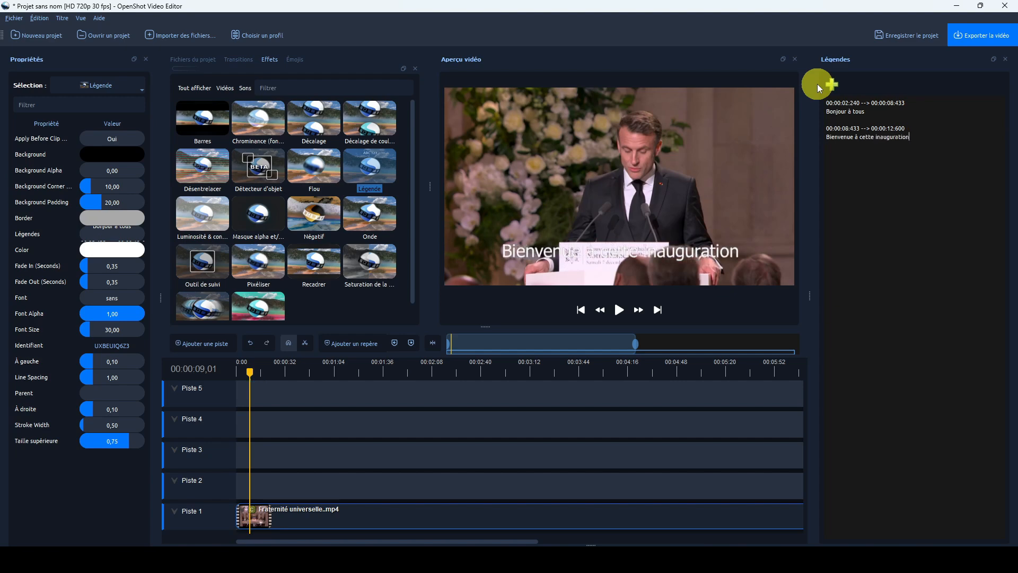
{"action": "left_click", "coordinate": [858, 135]}
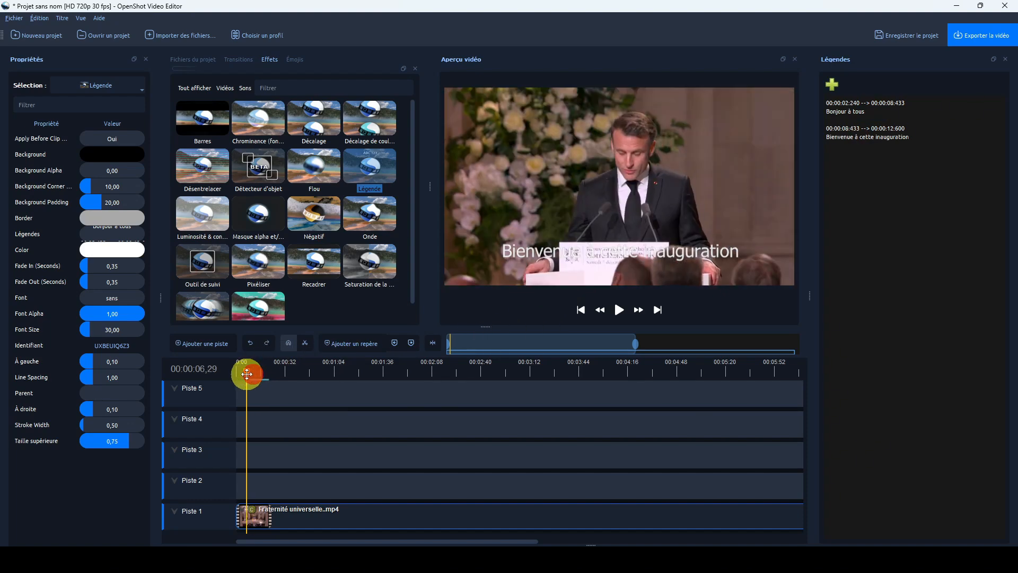
- Play the video from the beginning past the second caption's end to check both captions' timing
{"action": "left_click", "coordinate": [238, 368]}
{"action": "left_click", "coordinate": [619, 309]}
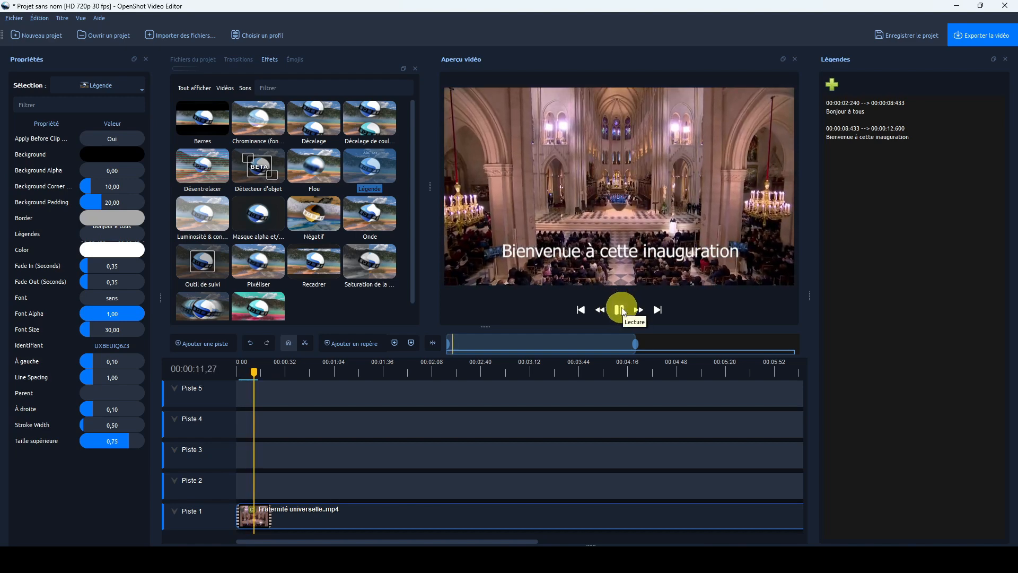
{"action": "left_click", "coordinate": [622, 309]}
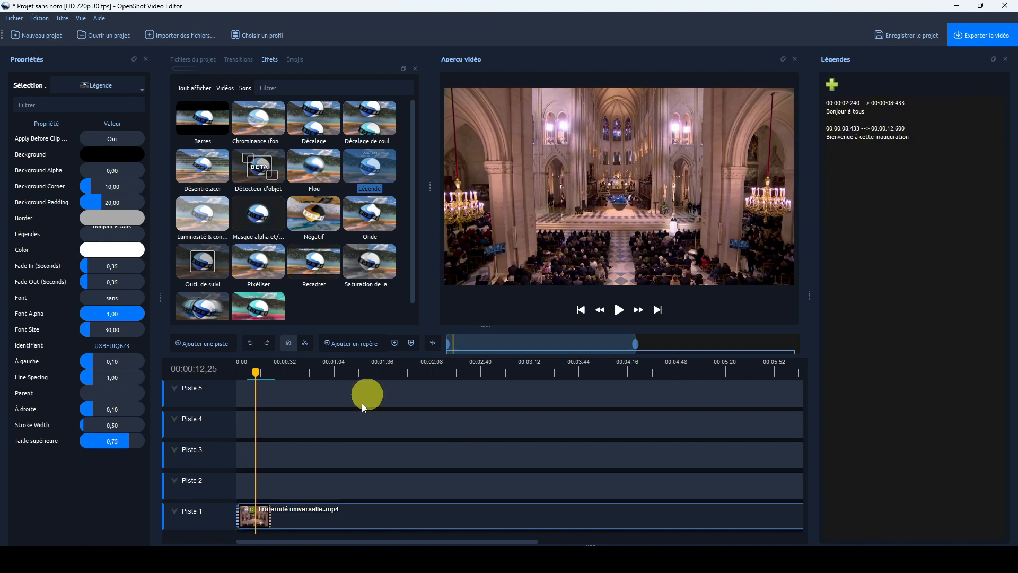
- With the playhead at 00:00:10,13, choose black as the caption background colour and set the background alpha to 10
{"action": "left_click_drag", "start_coordinate": [257, 372], "coordinate": [252, 372]}
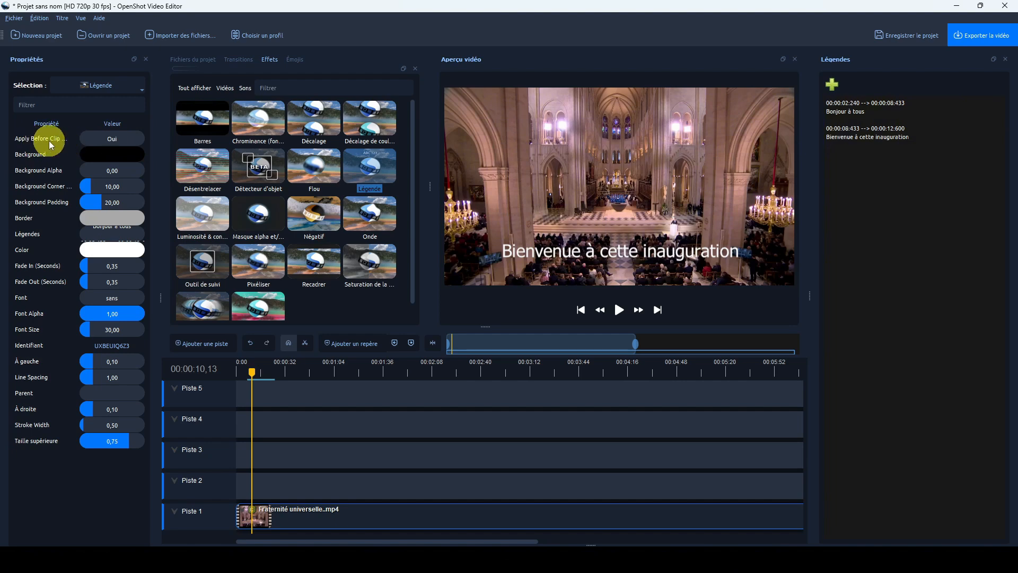
{"action": "double_click", "coordinate": [107, 153]}
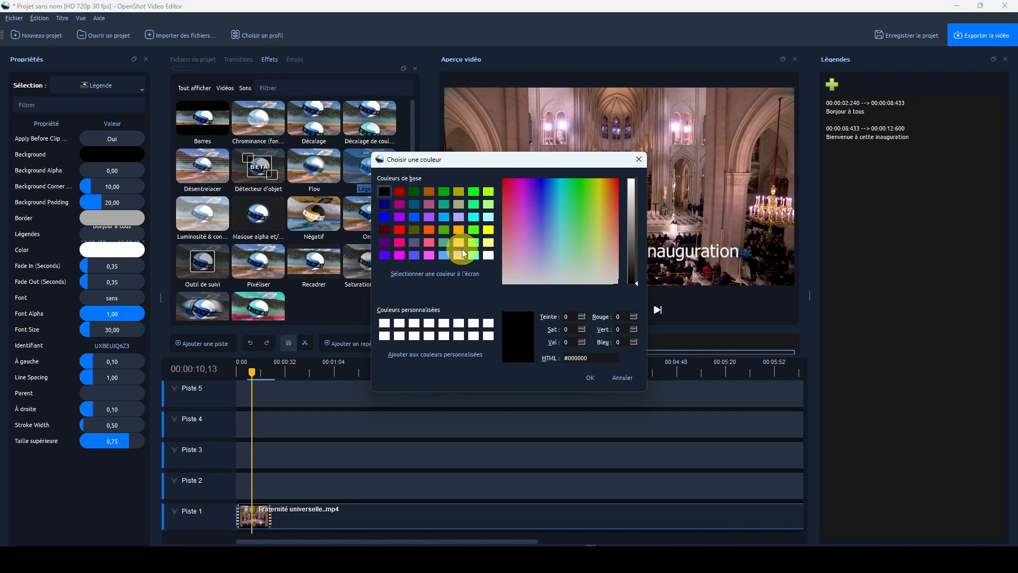
{"action": "left_click", "coordinate": [380, 189]}
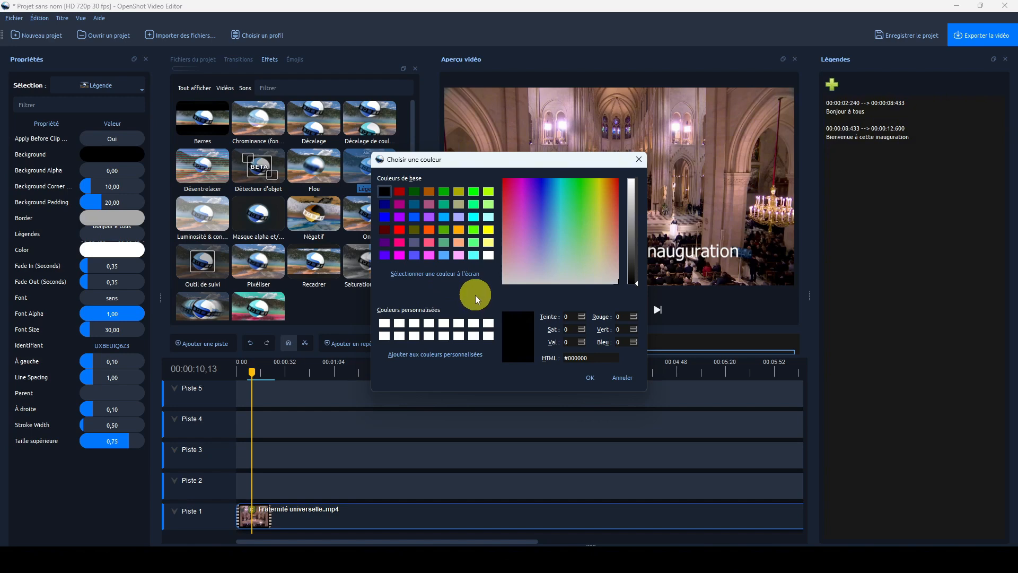
{"action": "left_click", "coordinate": [590, 377]}
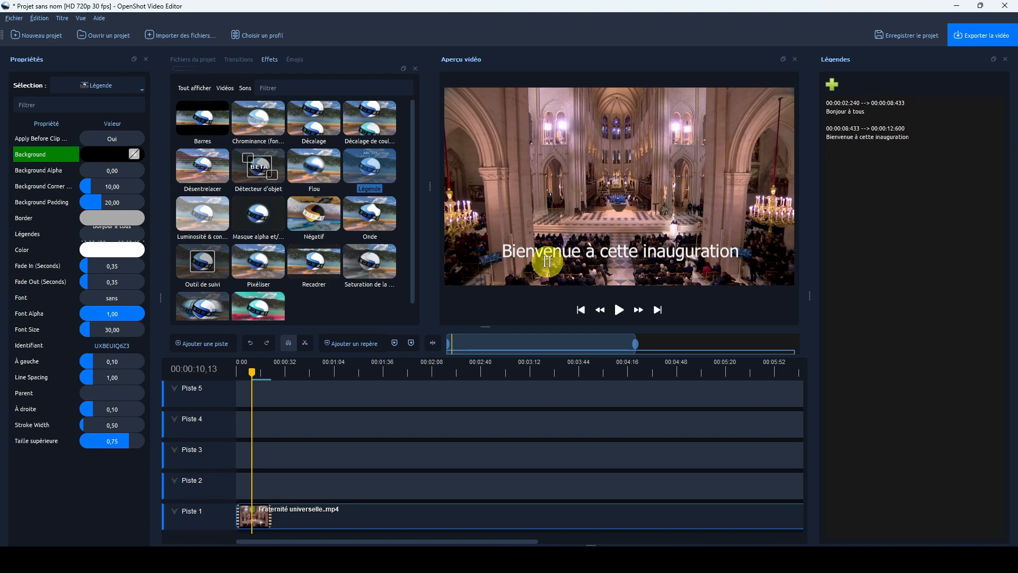
{"action": "double_click", "coordinate": [108, 171]}
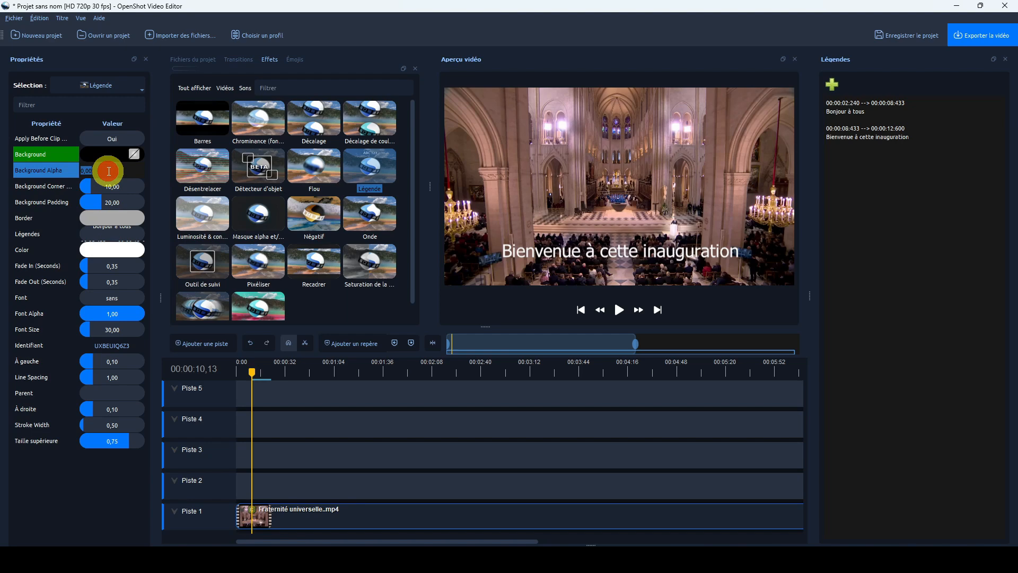
{"action": "key", "text": "Return"}
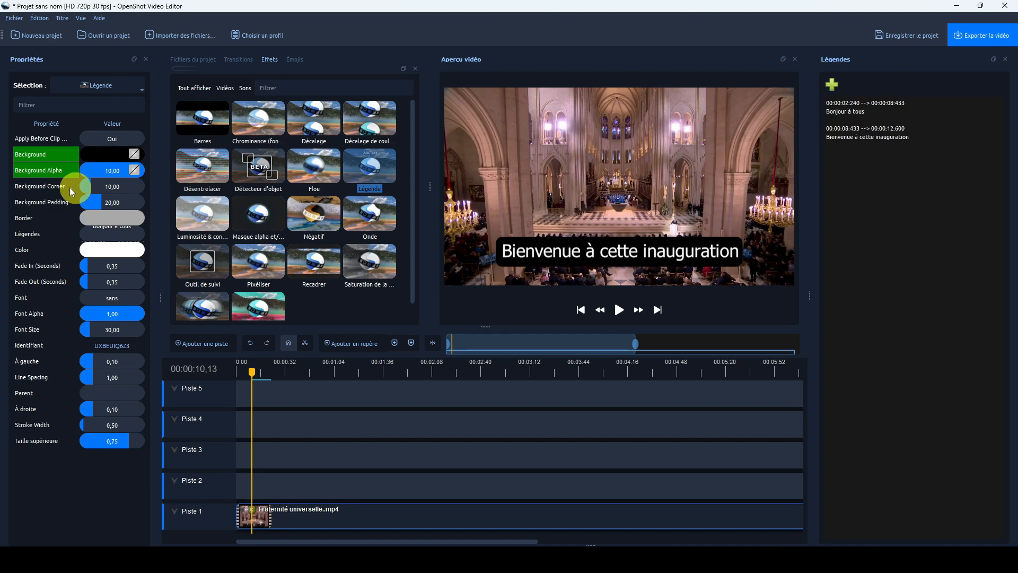
- Try square corners on the caption background by setting its corner radius to 0
{"action": "double_click", "coordinate": [110, 190]}
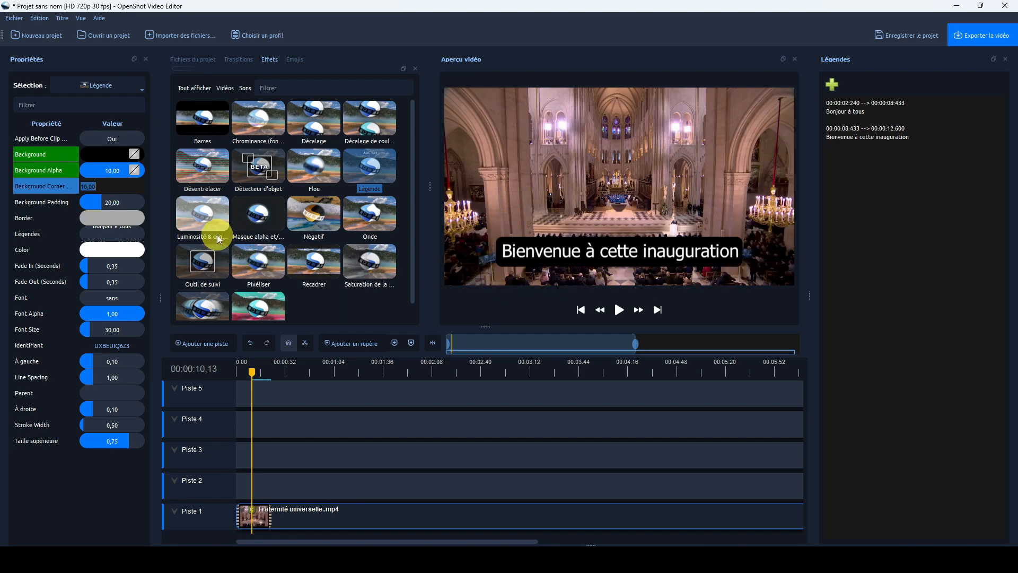
{"action": "type", "text": "0"}
{"action": "key", "text": "Return"}
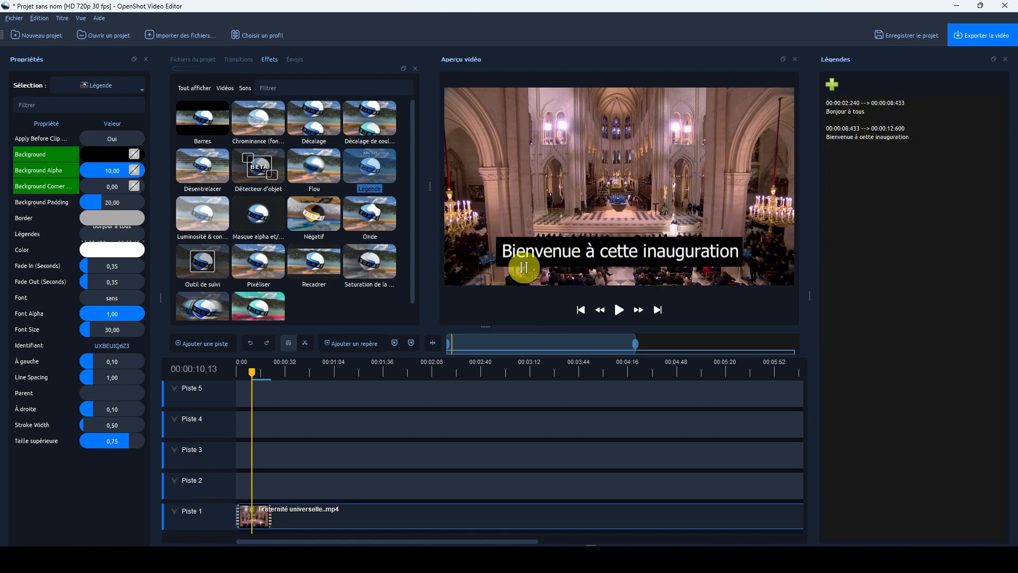
- Set the caption background's corner radius to 30 and its padding to 30
{"action": "double_click", "coordinate": [113, 185]}
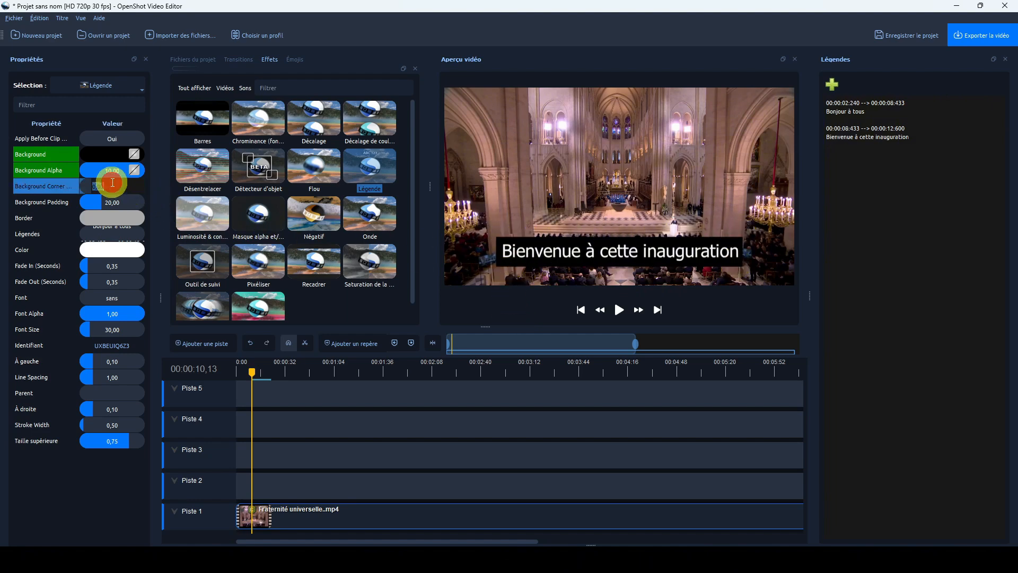
{"action": "type", "text": "30"}
{"action": "key", "text": "Return"}
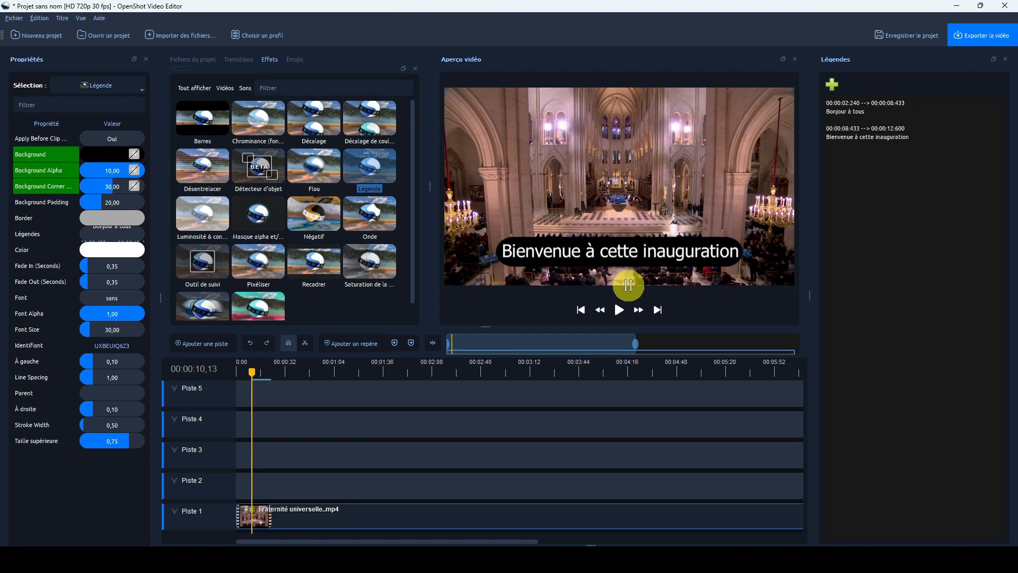
{"action": "left_click", "coordinate": [111, 202]}
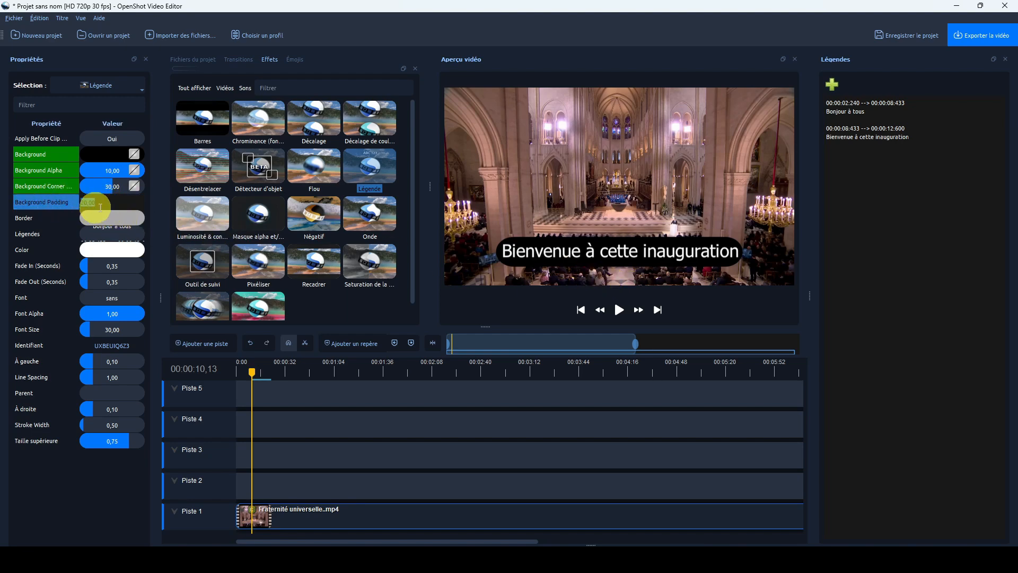
{"action": "double_click", "coordinate": [143, 208]}
{"action": "type", "text": "30"}
{"action": "key", "text": "Return"}
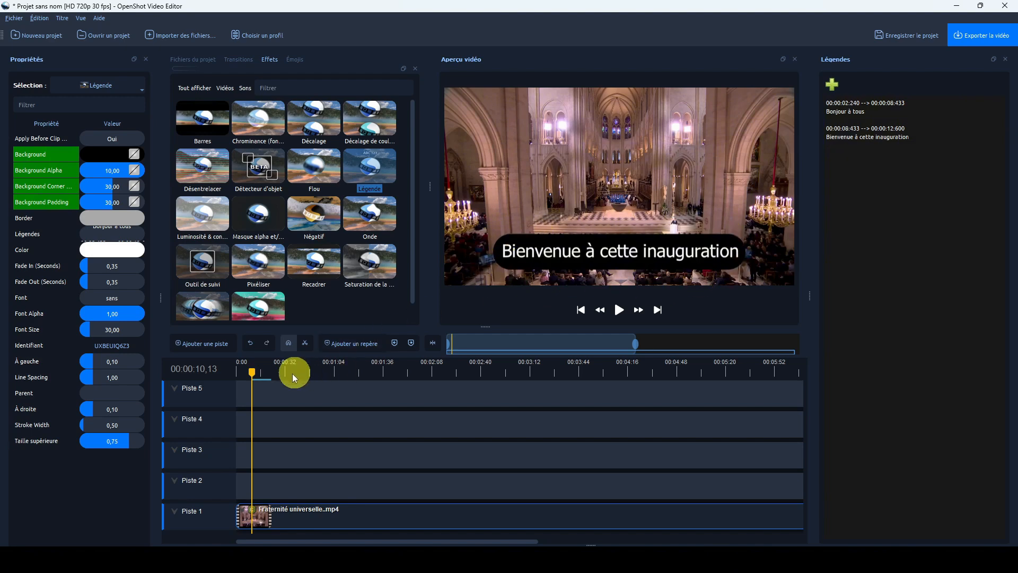
- Move the playhead to 00:00:11,25 and view the caption's border colour options without changing the colour
{"action": "mouse_move", "coordinate": [255, 374]}
{"action": "left_mouse_down"}
{"action": "mouse_move", "coordinate": [236, 375]}
{"action": "mouse_move", "coordinate": [254, 374]}
{"action": "left_mouse_up"}
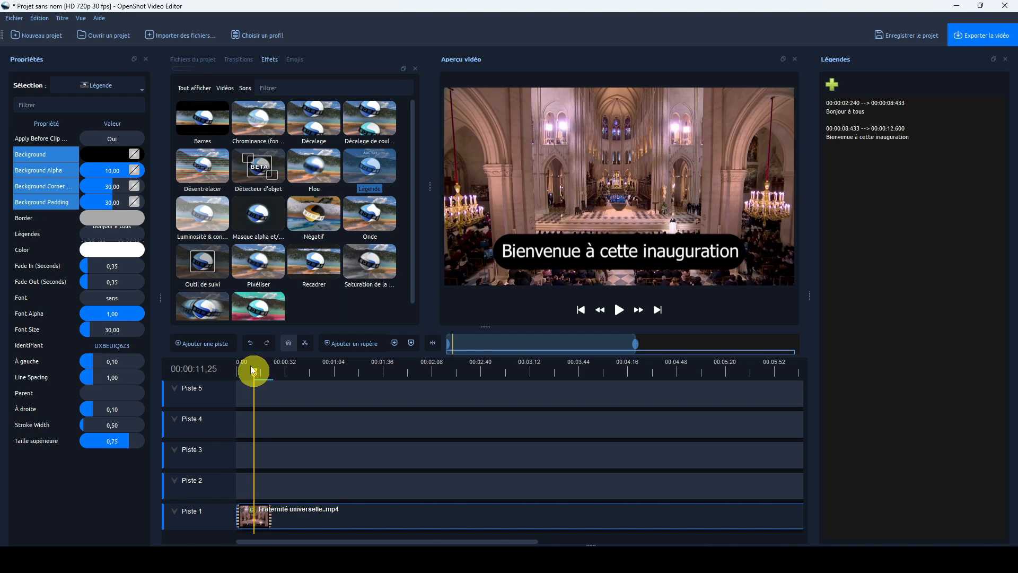
{"action": "left_click", "coordinate": [104, 221]}
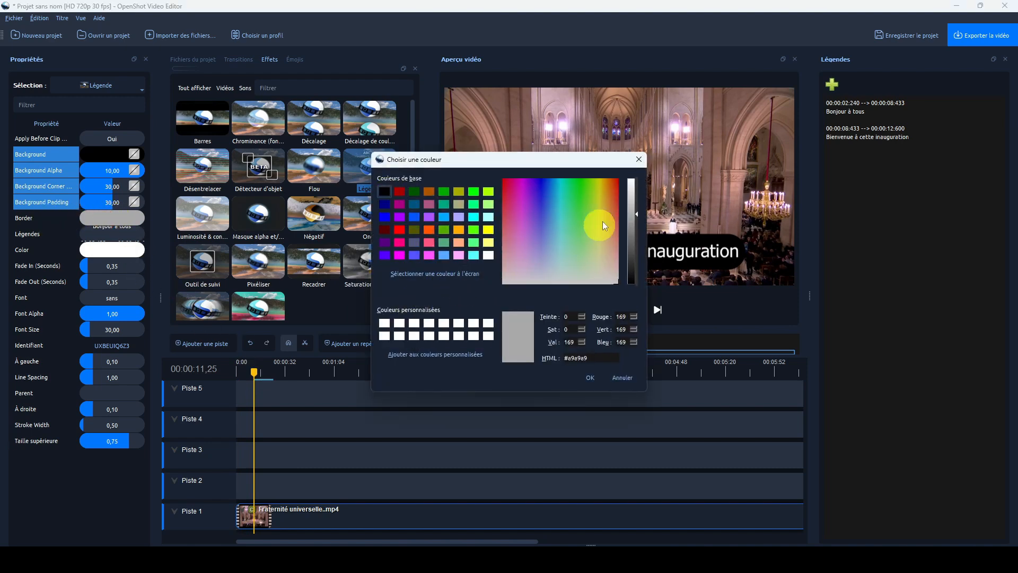
{"action": "left_click", "coordinate": [638, 160]}
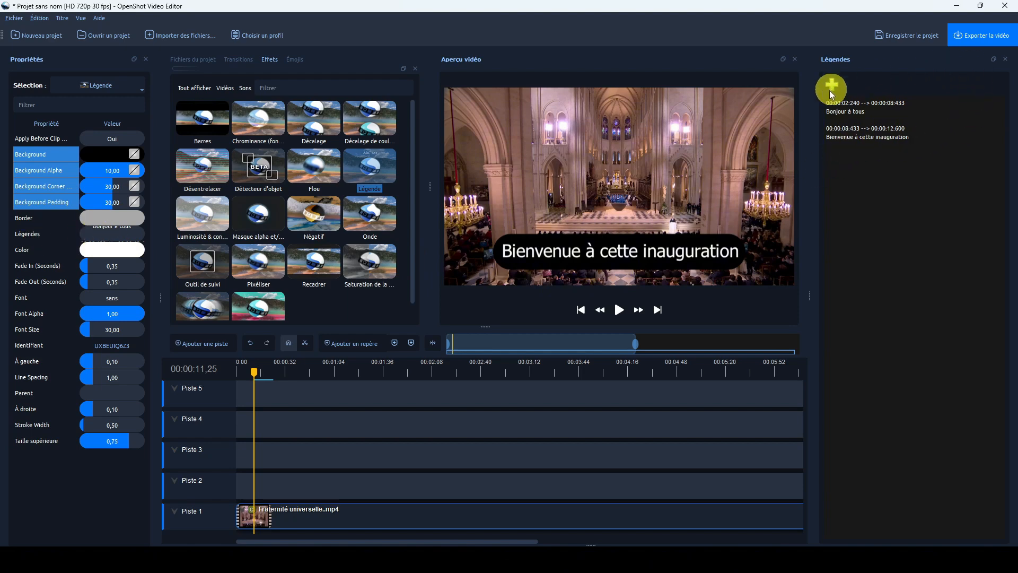
- Try dark red (#aa0000) as the caption text colour and set it back to white
{"action": "left_click", "coordinate": [118, 252]}
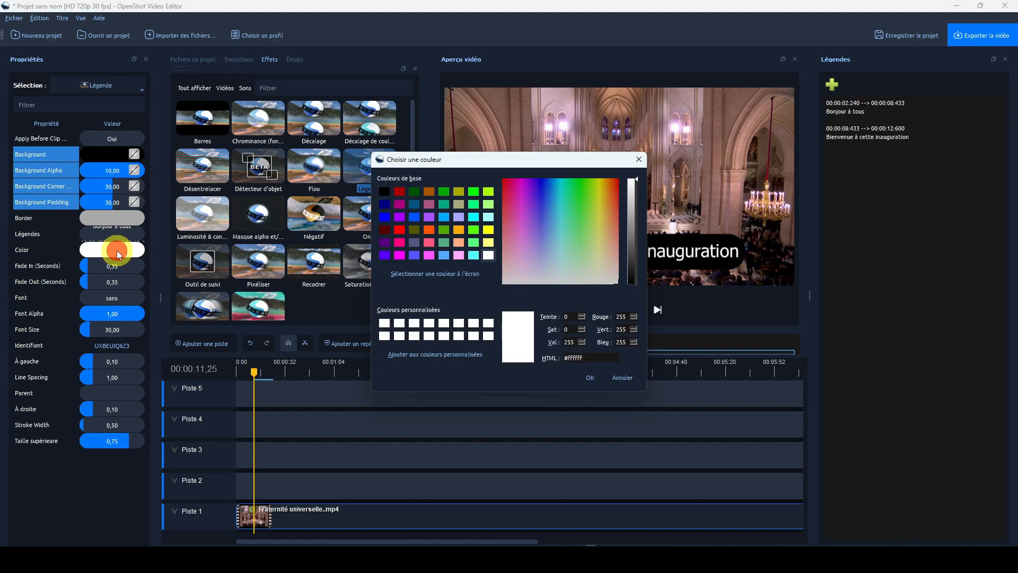
{"action": "left_click", "coordinate": [399, 193]}
{"action": "left_click", "coordinate": [590, 377]}
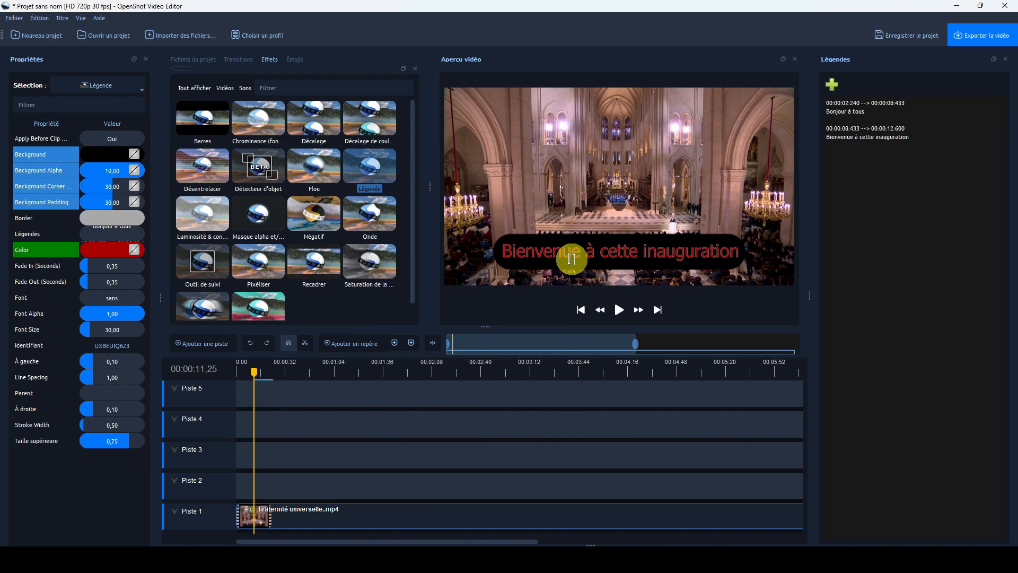
{"action": "left_click", "coordinate": [113, 250]}
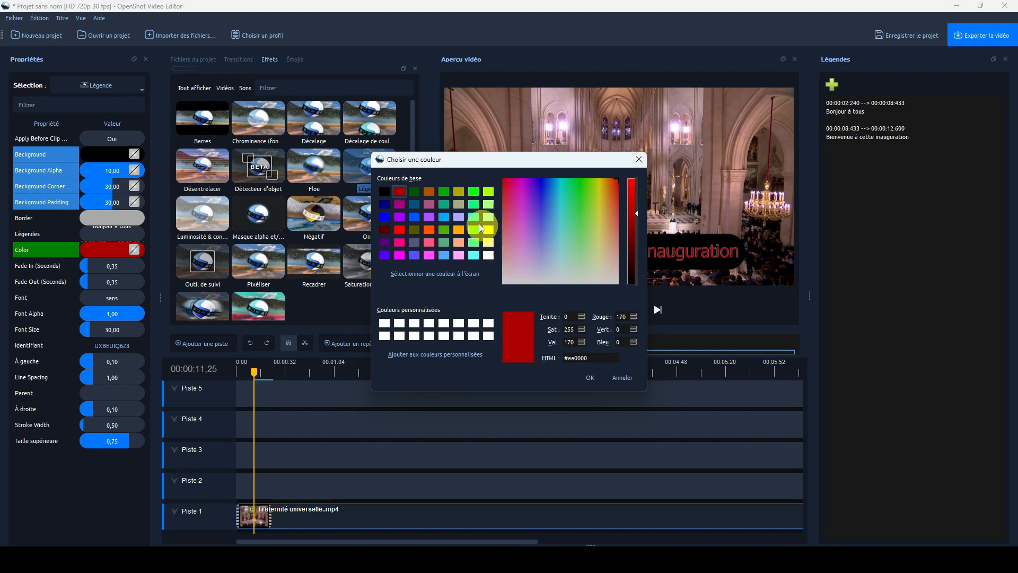
{"action": "left_click", "coordinate": [385, 323]}
{"action": "left_click", "coordinate": [588, 378]}
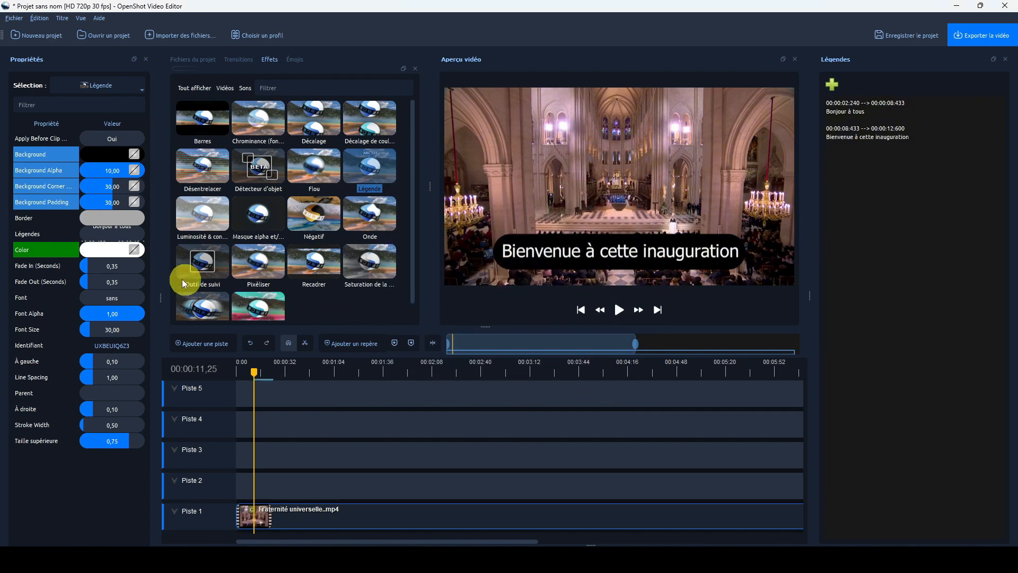
- Try a caption fade-in duration of 30 seconds
{"action": "double_click", "coordinate": [100, 263]}
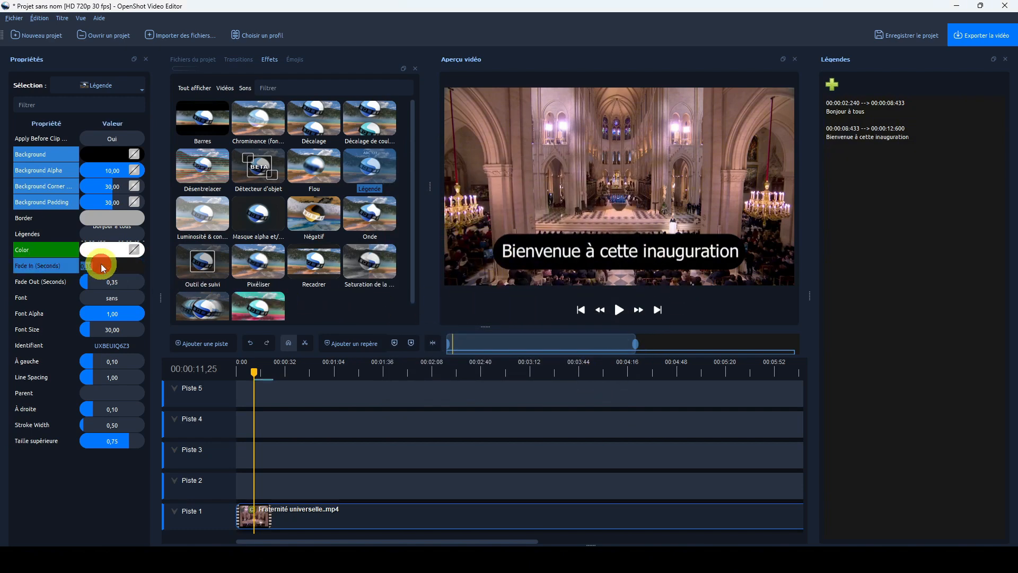
{"action": "type", "text": "30"}
{"action": "key", "text": "Return"}
- Try to set the caption's fade-in duration to 0.3 seconds
{"action": "double_click", "coordinate": [109, 268]}
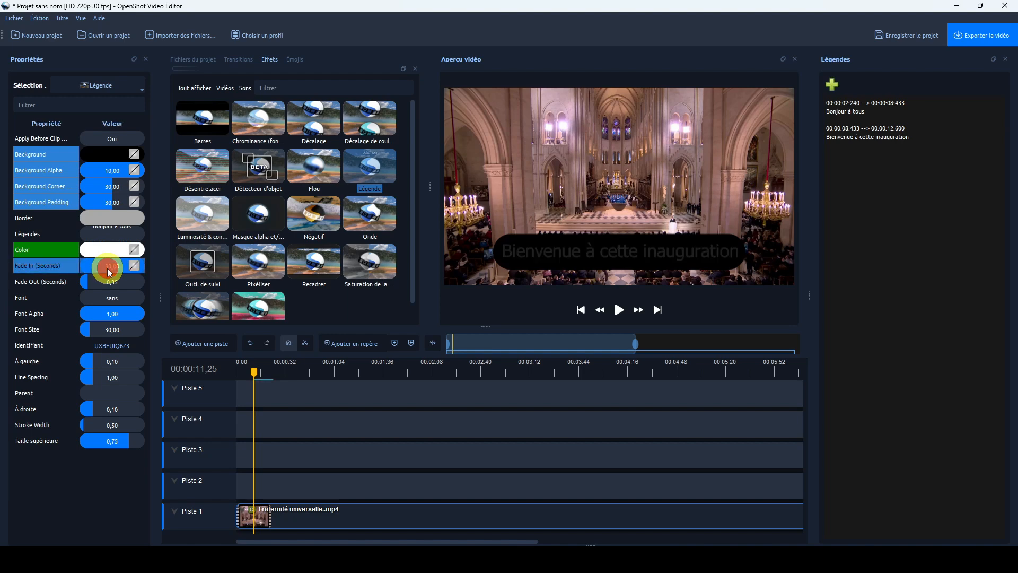
{"action": "type", "text": "0.3"}
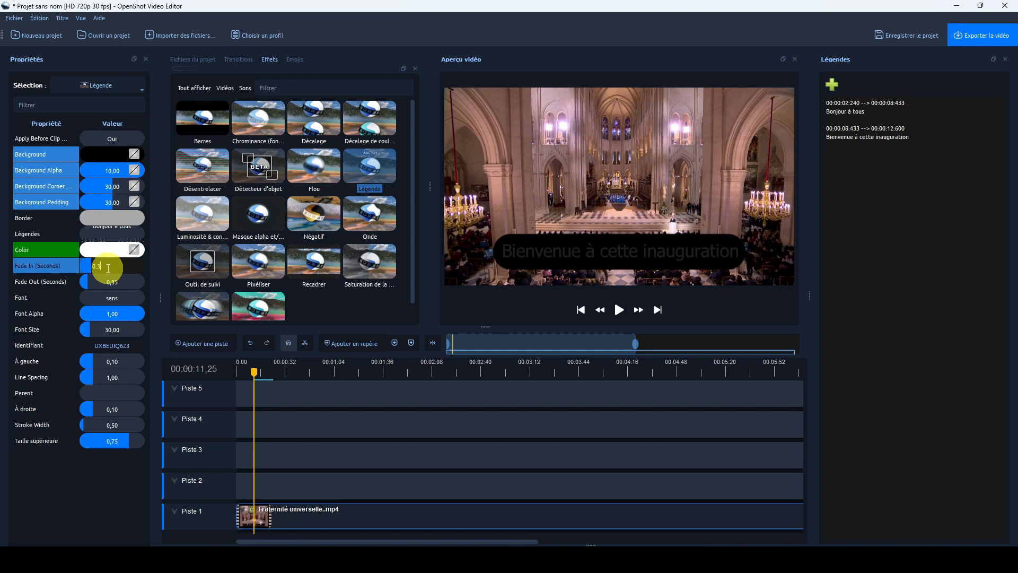
{"action": "key", "text": "Return"}
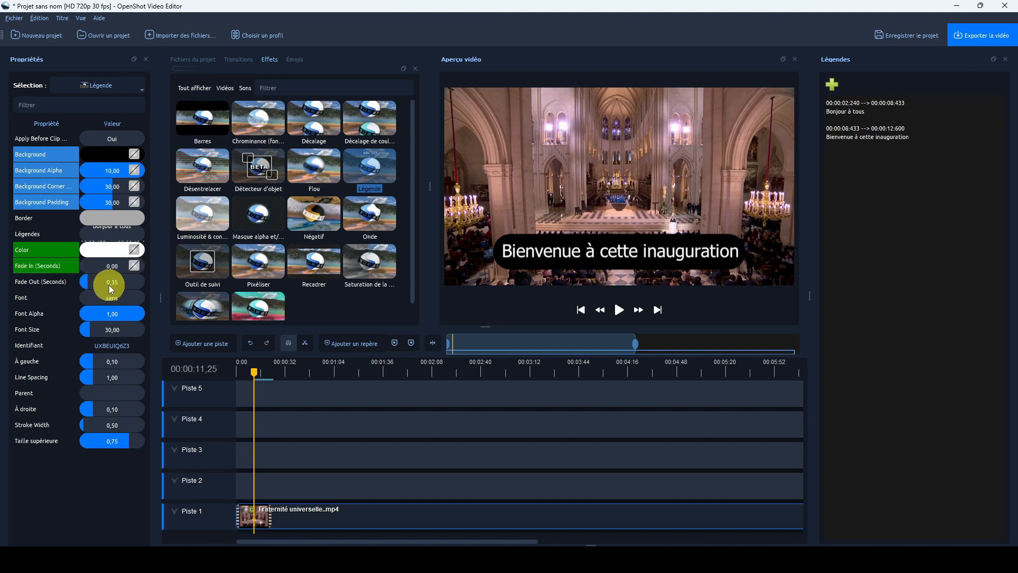
- Try a caption fade-out duration of 30 seconds, then lower it to 0
{"action": "double_click", "coordinate": [109, 285]}
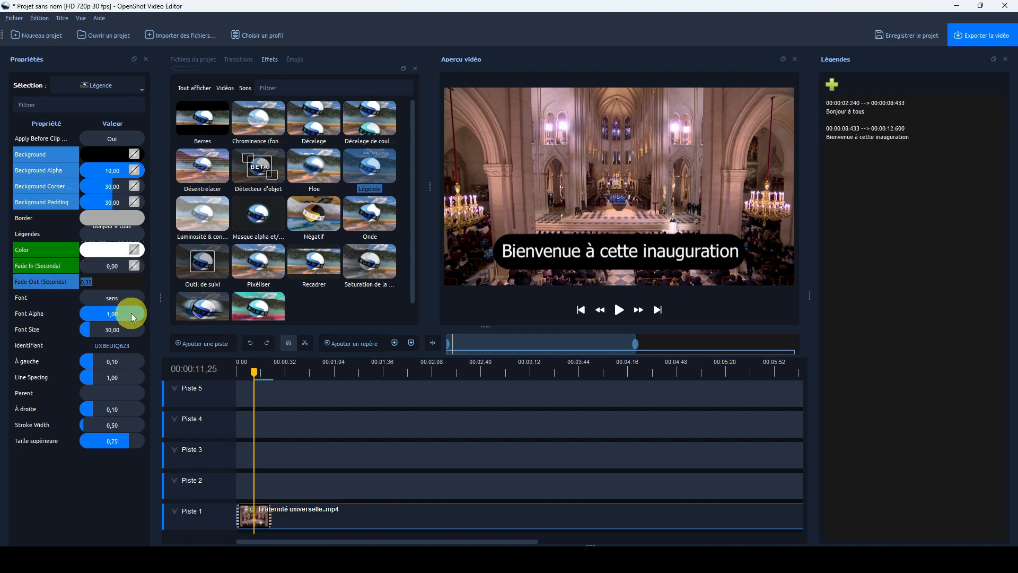
{"action": "type", "text": "30"}
{"action": "key", "text": "Return"}
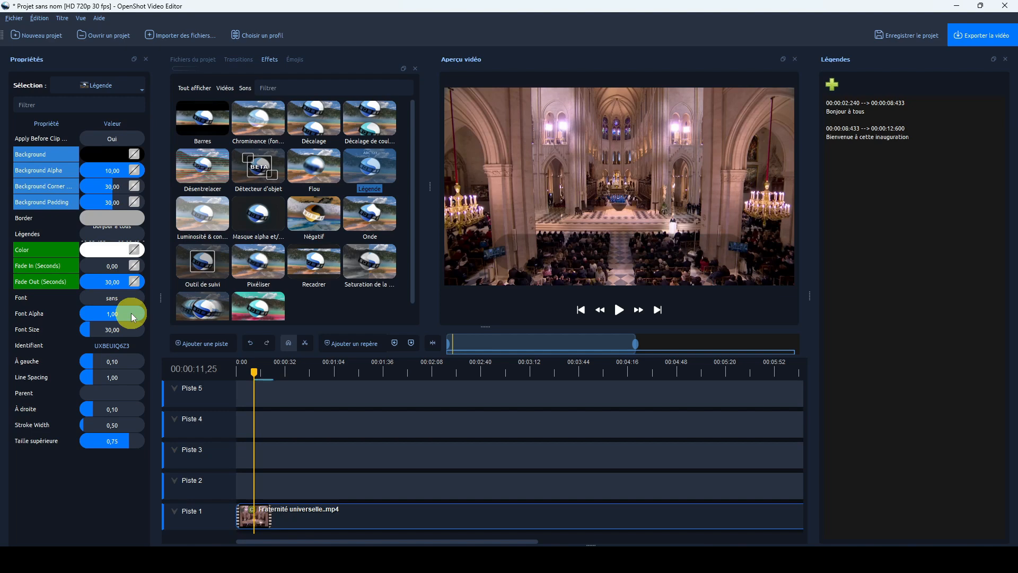
{"action": "left_click_drag", "start_coordinate": [116, 282], "coordinate": [106, 282]}
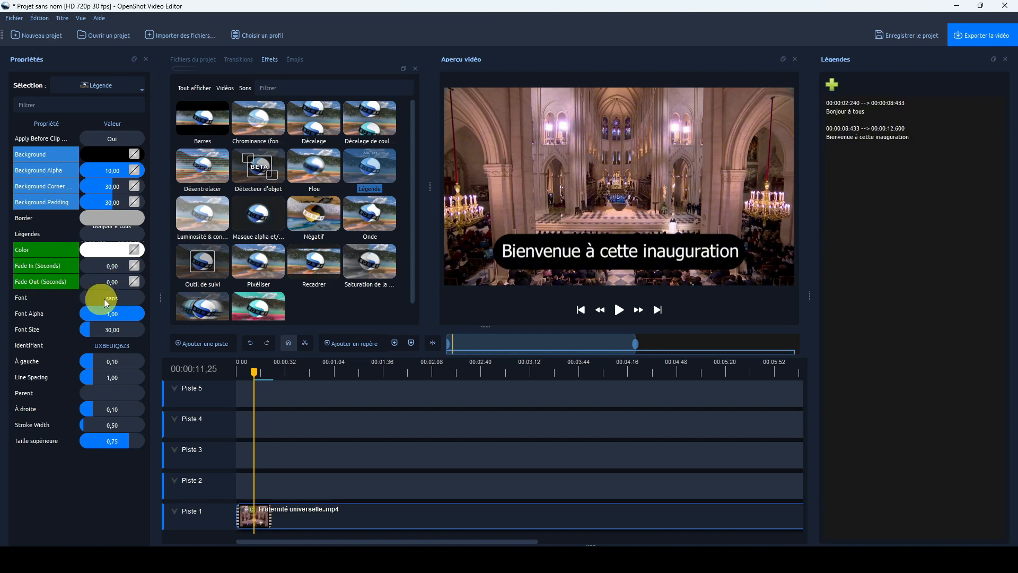
- Change the caption font to Times New Roman in the bold (Gras) style
{"action": "double_click", "coordinate": [113, 298]}
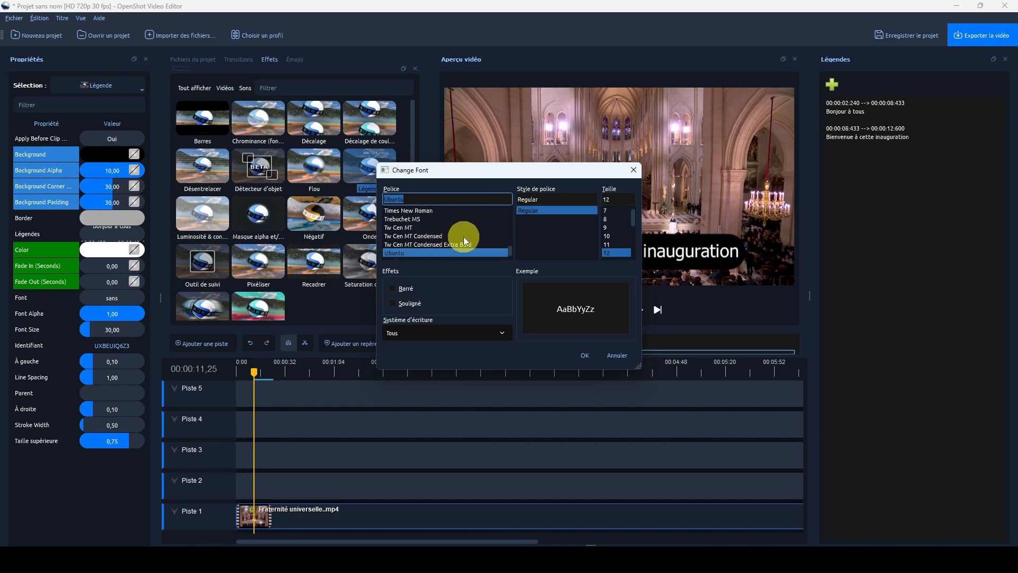
{"action": "scroll", "coordinate": [510, 250], "scroll_direction": "down", "scroll_amount": 4}
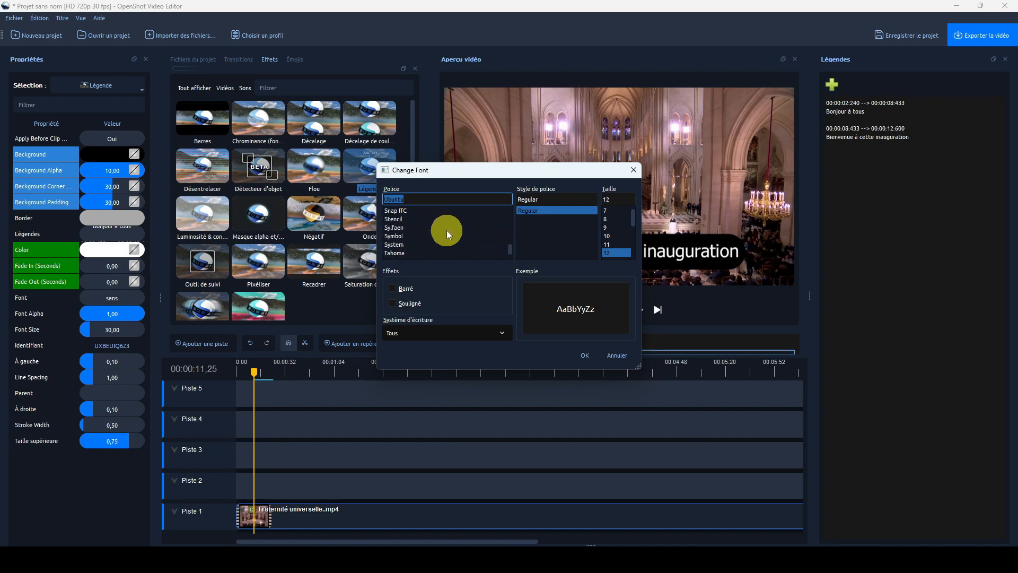
{"action": "scroll", "coordinate": [446, 230], "scroll_direction": "up", "scroll_amount": 3}
{"action": "left_click", "coordinate": [393, 210]}
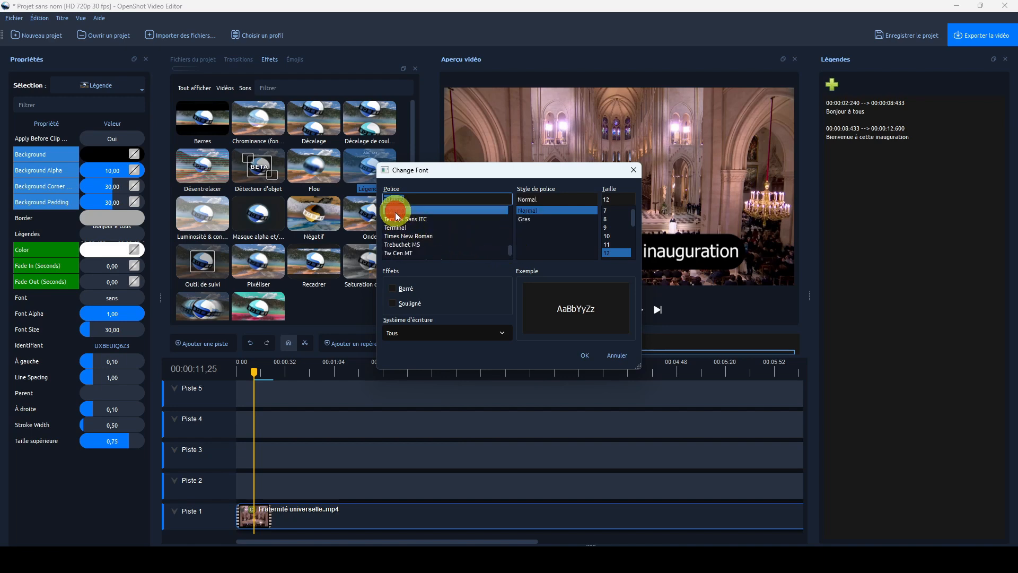
{"action": "left_click", "coordinate": [408, 235]}
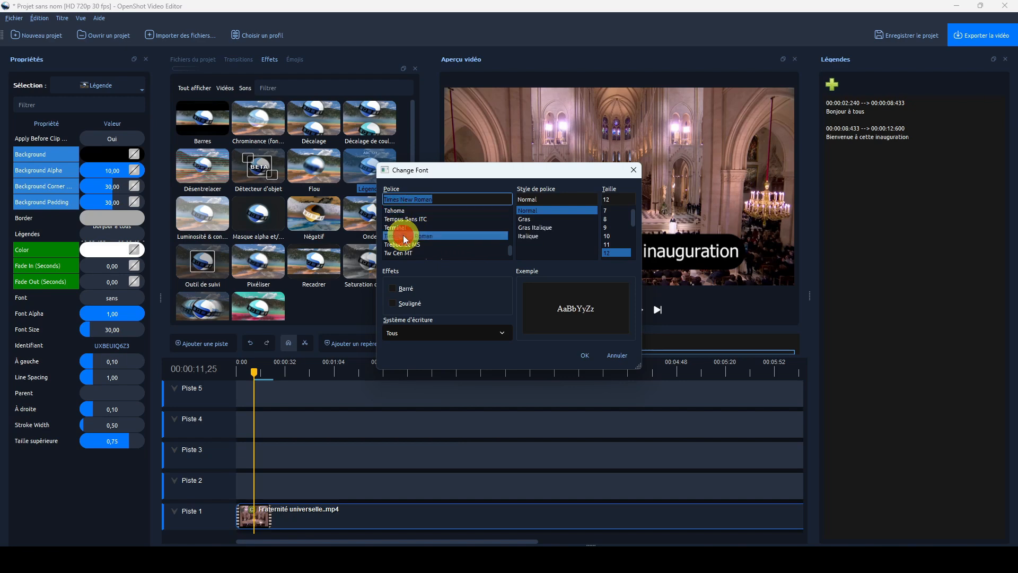
{"action": "left_click", "coordinate": [531, 218]}
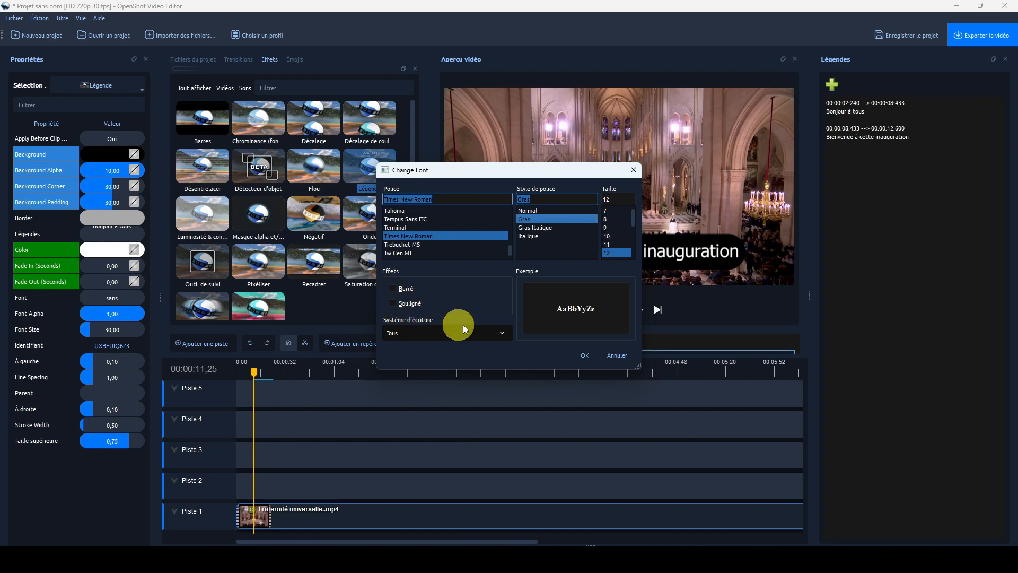
{"action": "left_click", "coordinate": [584, 355]}
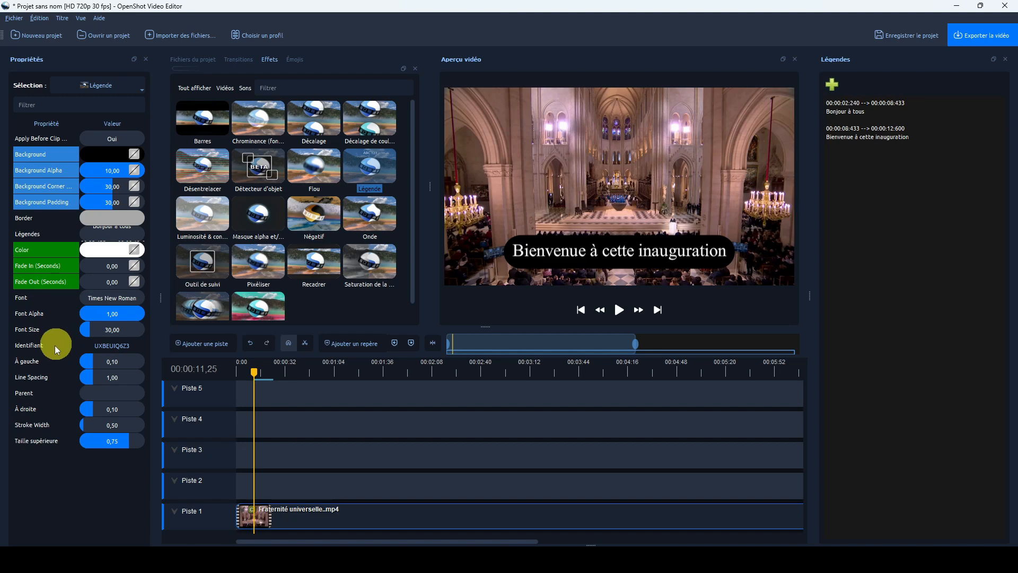
- Try 20 and 0.1 as the caption's left margin (À gauche) and undo the margin changes
{"action": "double_click", "coordinate": [105, 364]}
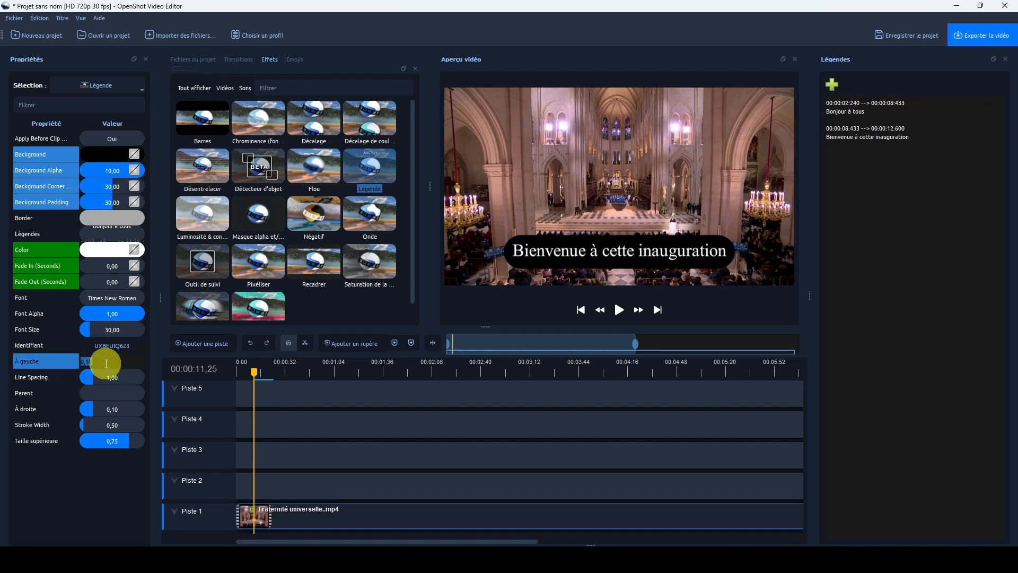
{"action": "type", "text": "20"}
{"action": "key", "text": "Return"}
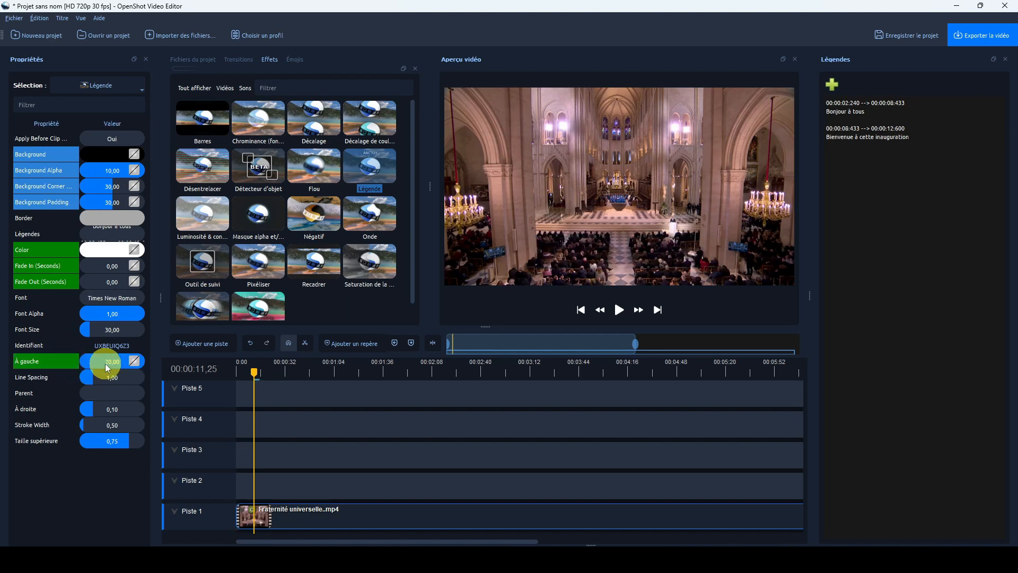
{"action": "double_click", "coordinate": [105, 364]}
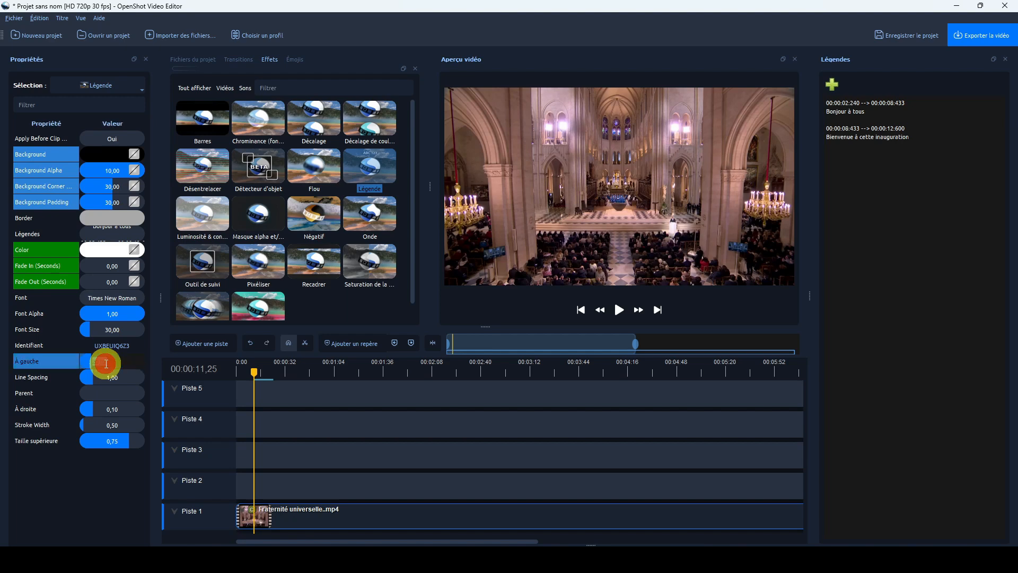
{"action": "type", "text": "0.1"}
{"action": "key", "text": "Return"}
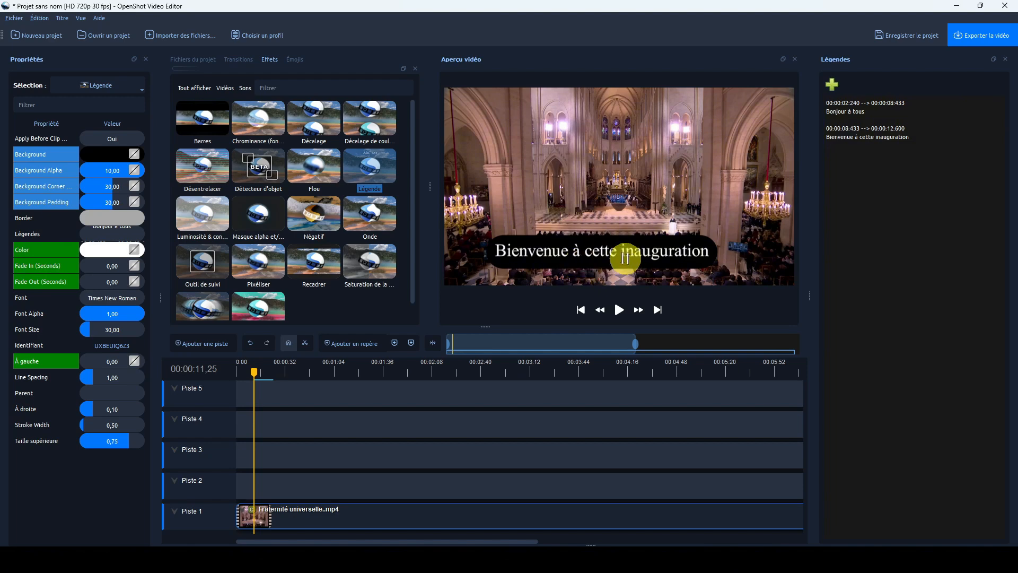
{"action": "left_click", "coordinate": [249, 345]}
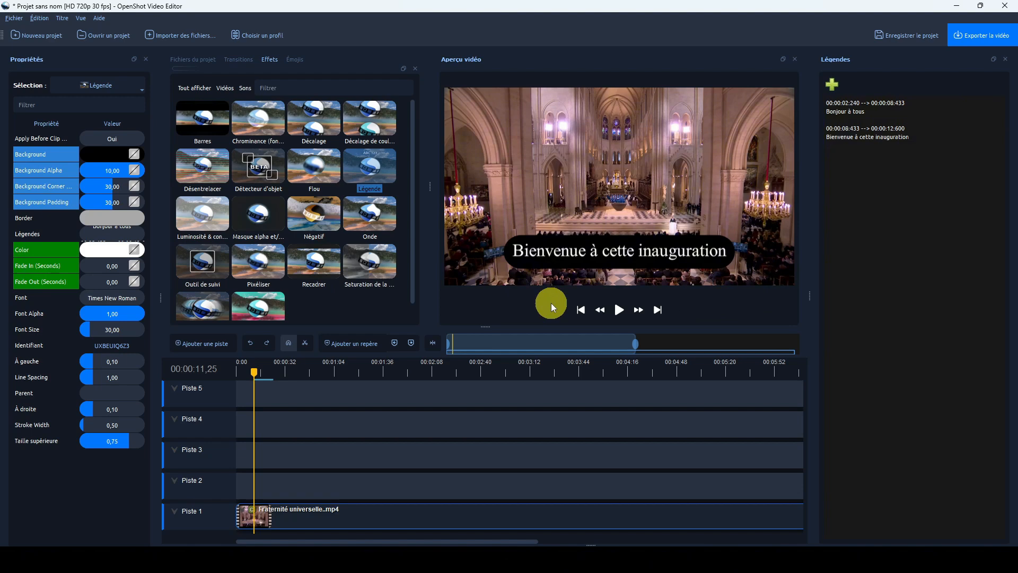
- Scrub the playhead through the captioned opening of the video to preview the subtitle, stopping at 00:00:09,12
{"action": "left_click", "coordinate": [247, 373]}
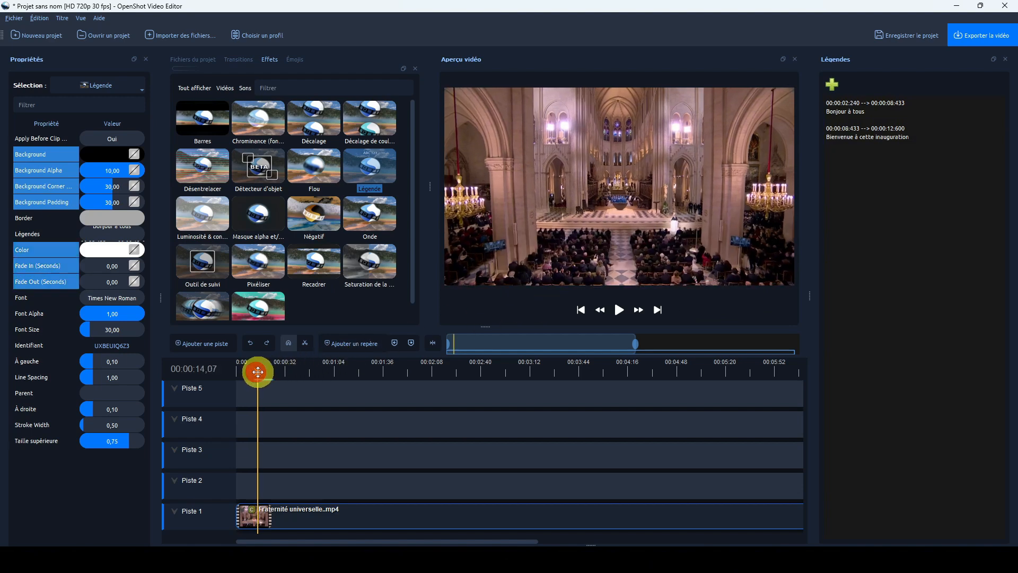
{"action": "left_click_drag", "start_coordinate": [247, 372], "coordinate": [249, 373]}
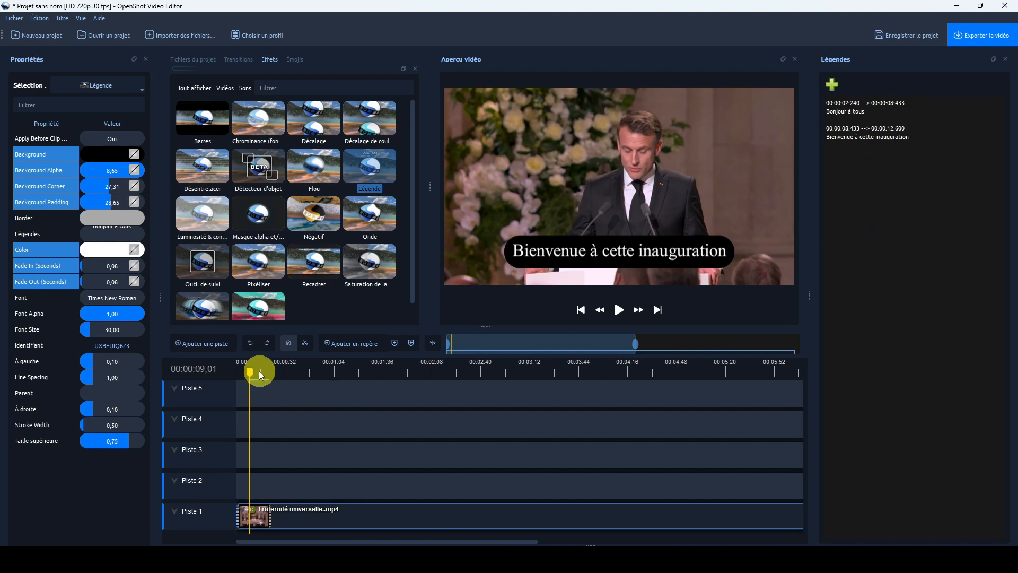
{"action": "mouse_move", "coordinate": [251, 372]}
{"action": "left_mouse_down"}
{"action": "mouse_move", "coordinate": [259, 371]}
{"action": "mouse_move", "coordinate": [241, 373]}
{"action": "mouse_move", "coordinate": [250, 372]}
{"action": "left_mouse_up"}
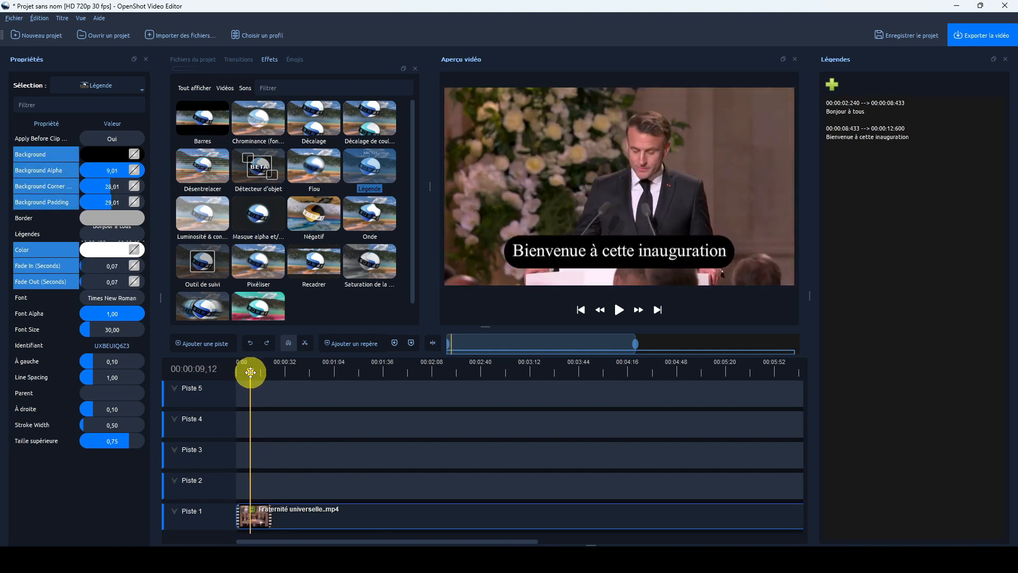